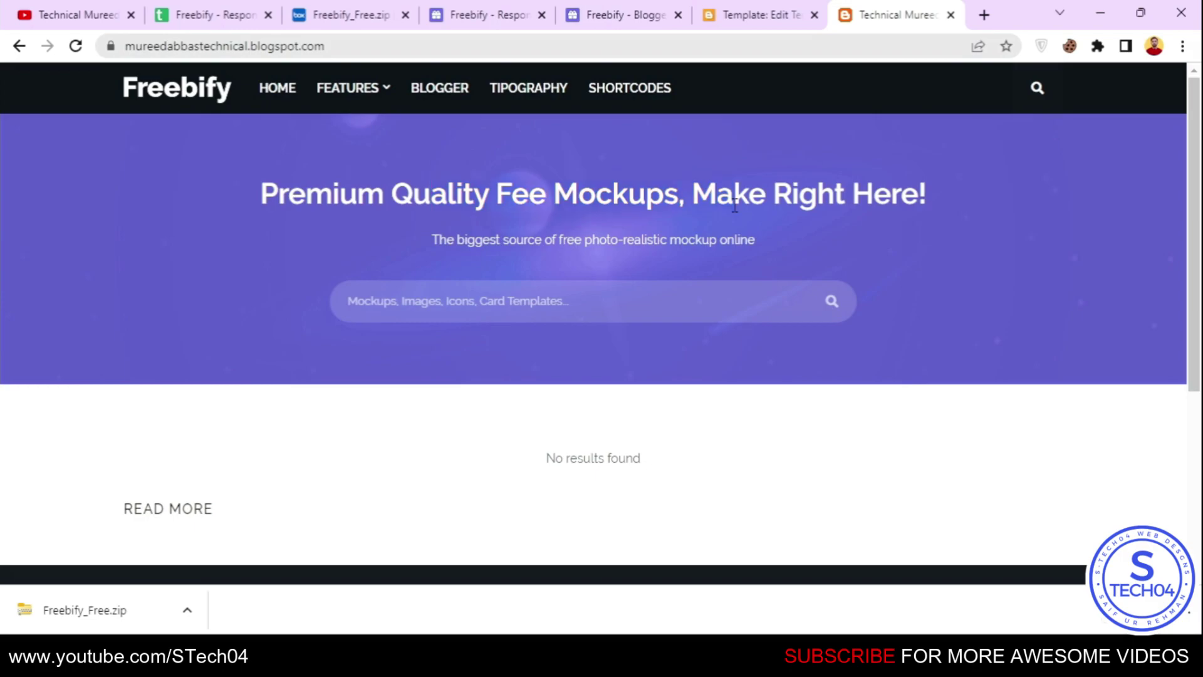
Leave the theme's HTML editor and open the blog's Layout page in Blogger.
left_click(808, 10)
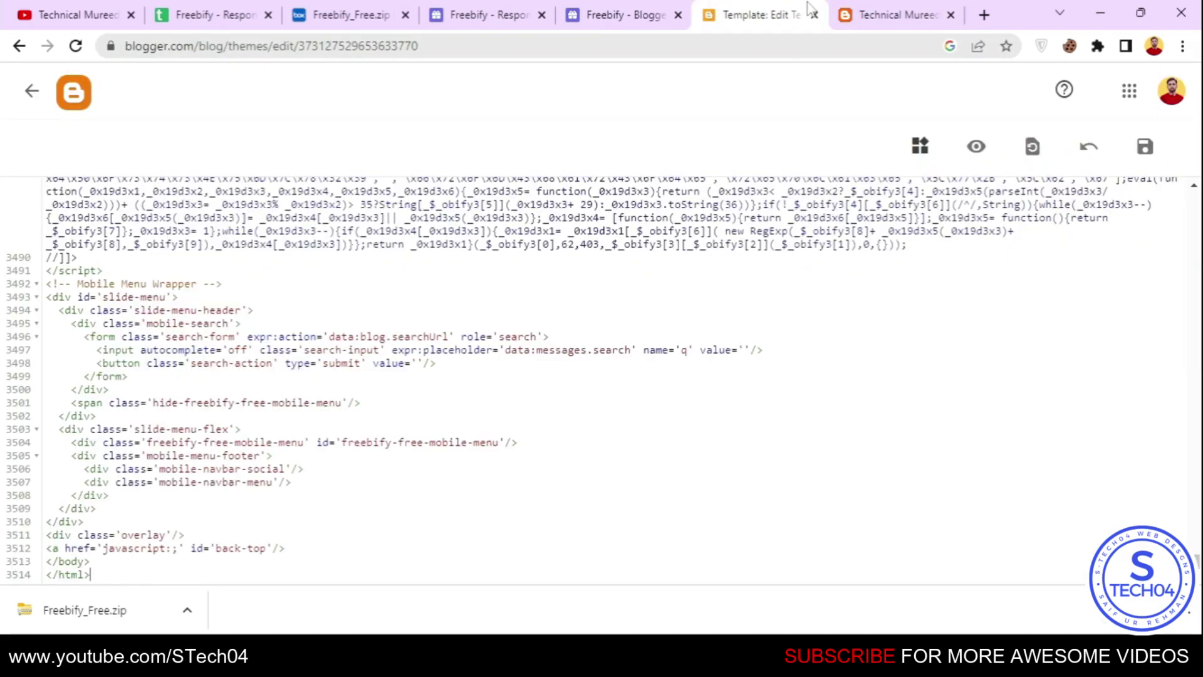
left_click(32, 91)
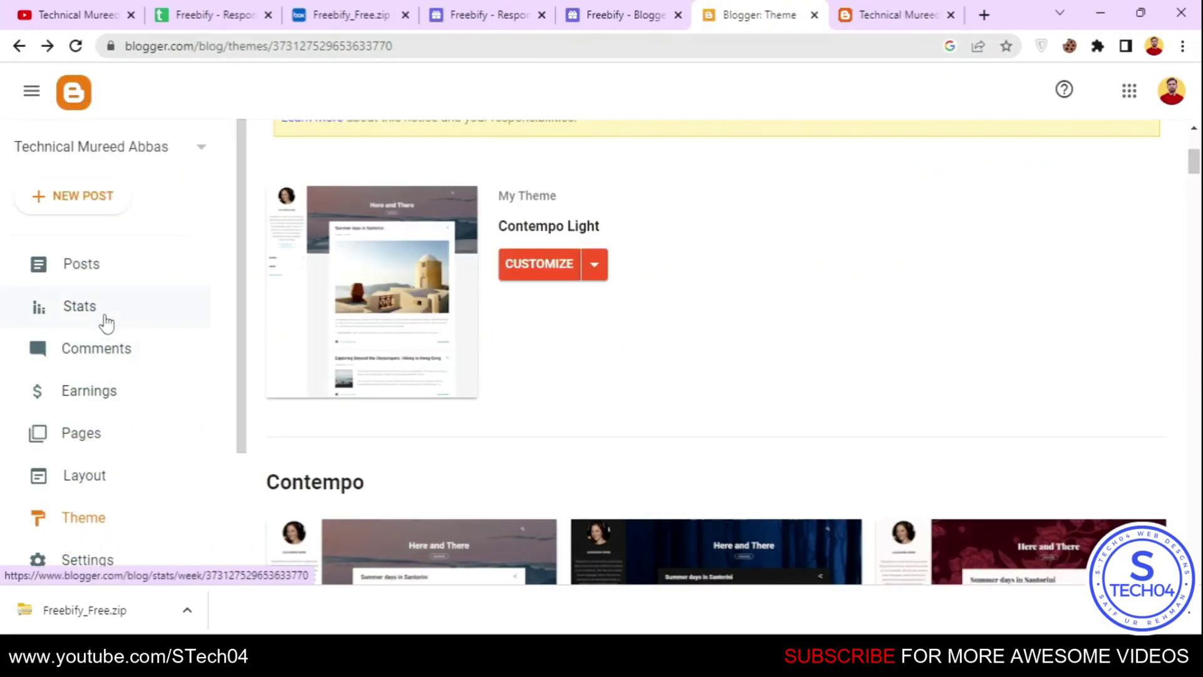
scroll(99, 406, "down", 2)
left_click(84, 352)
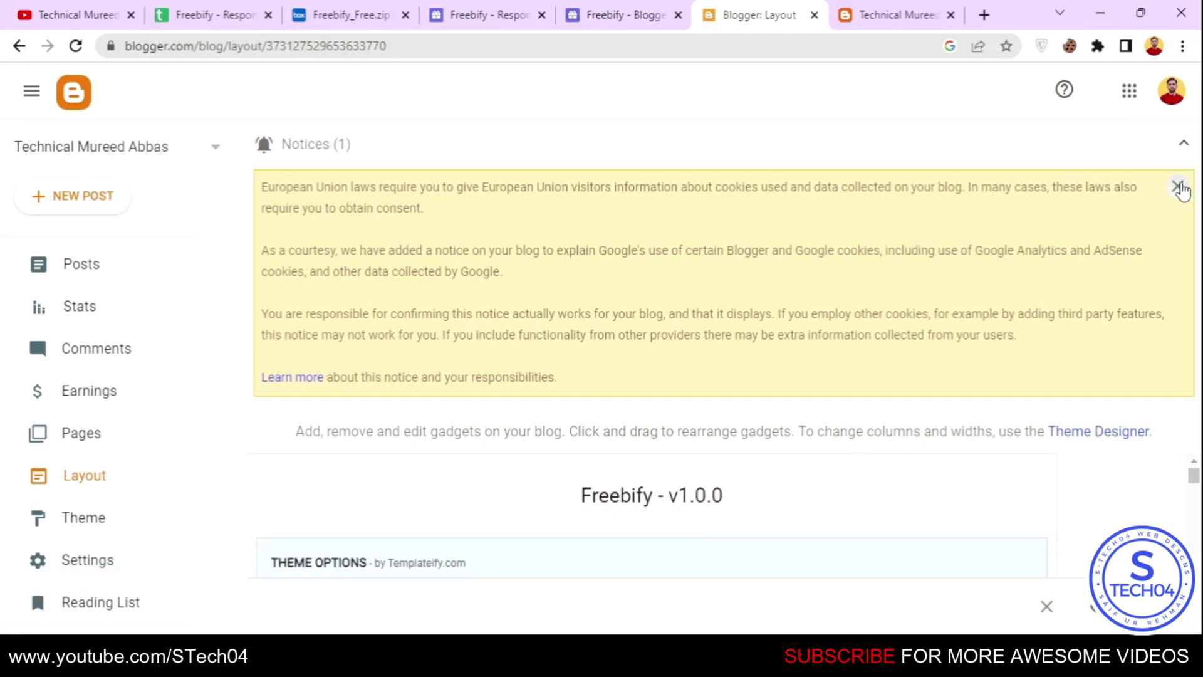
Open the Main Menu gadget, compare its link list with the live blog's Features submenu, and close the gadget without saving.
scroll(949, 282, "down", 5)
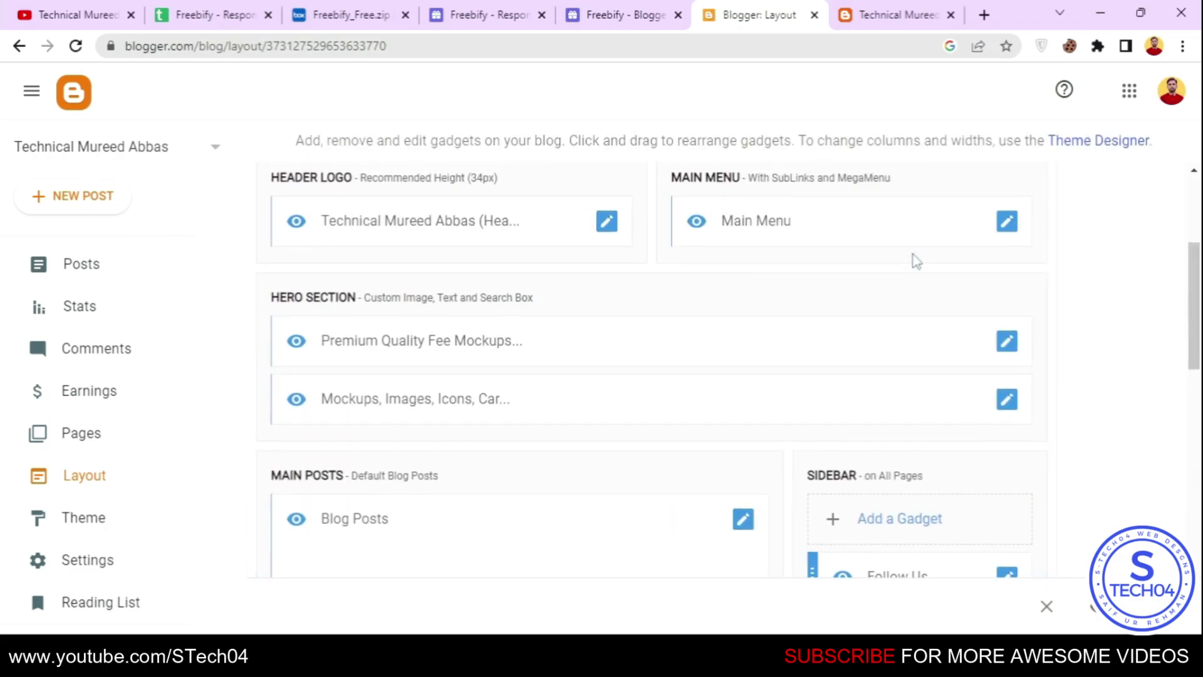
left_click(1011, 224)
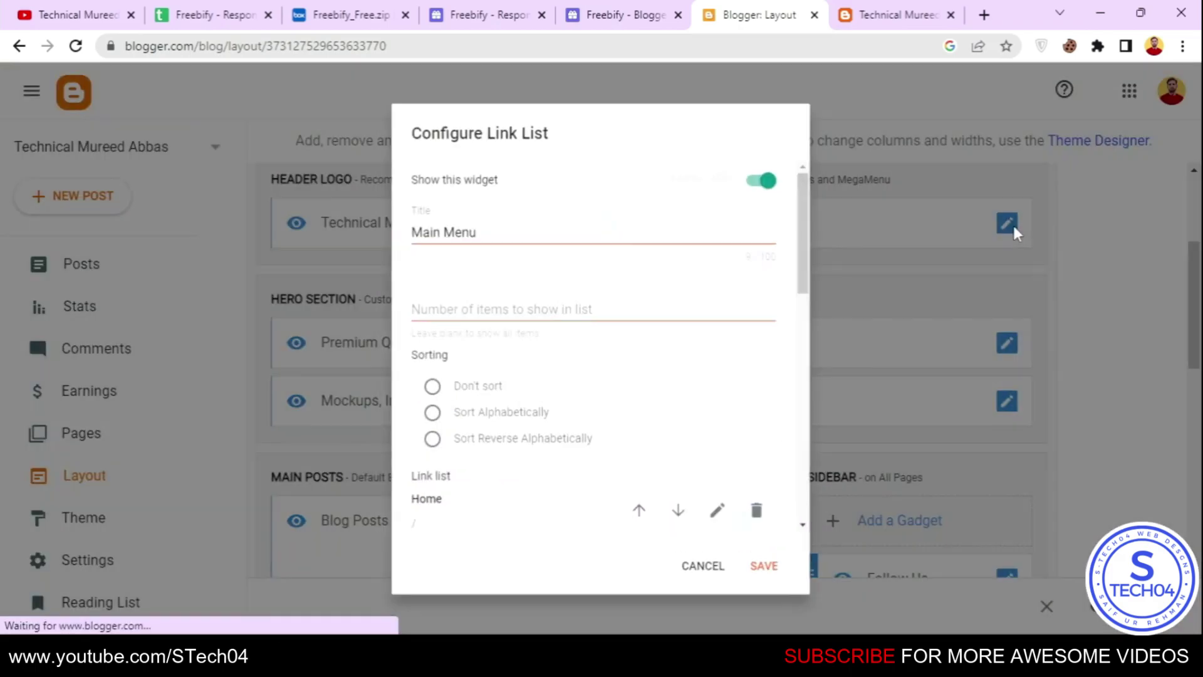
scroll(589, 392, "down", 8)
scroll(589, 392, "down", 1)
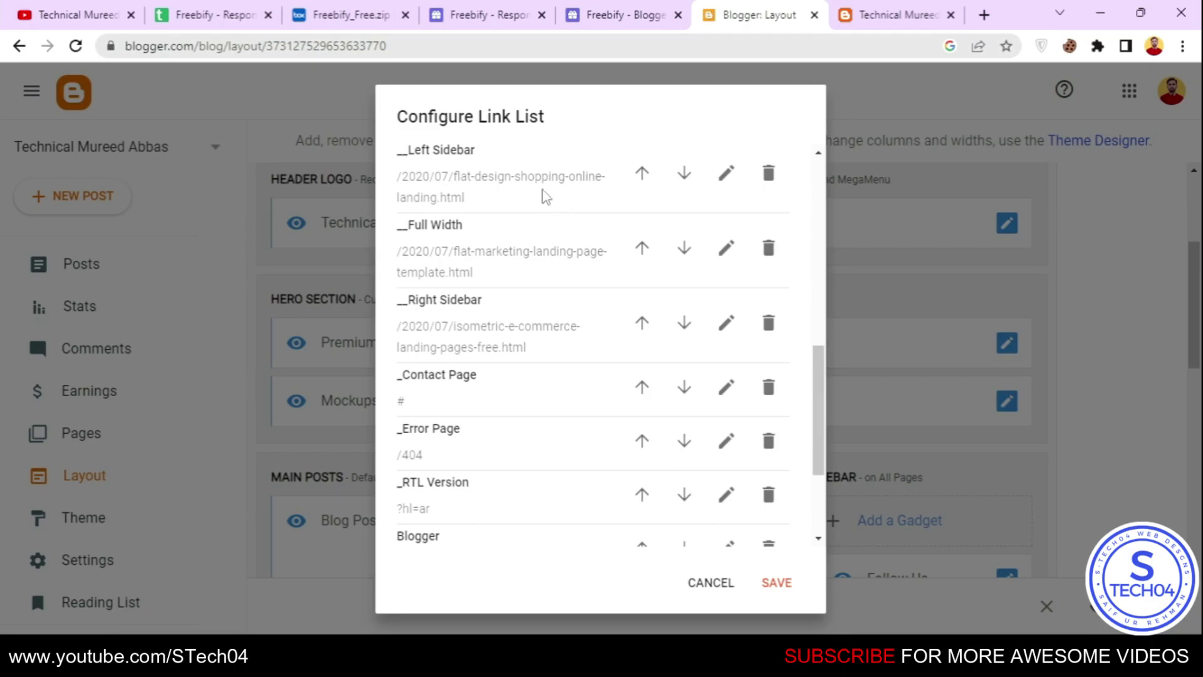
scroll(550, 200, "up", 3)
scroll(514, 415, "down", 8)
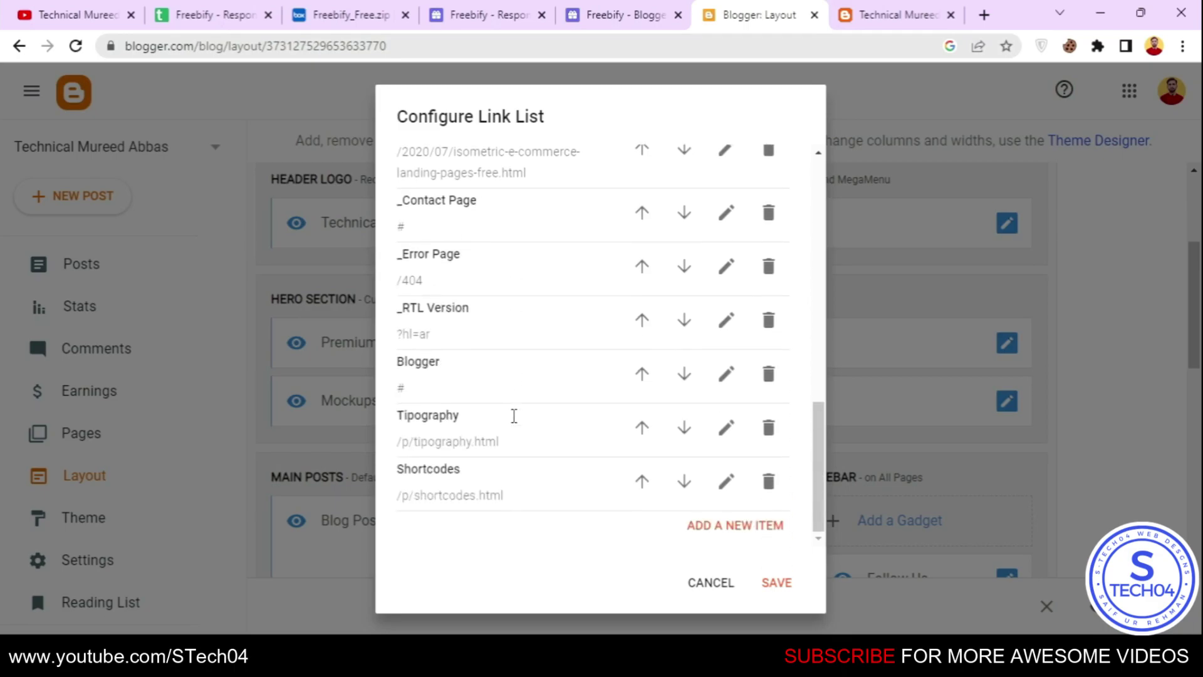
left_click(895, 14)
mouse_move(368, 97)
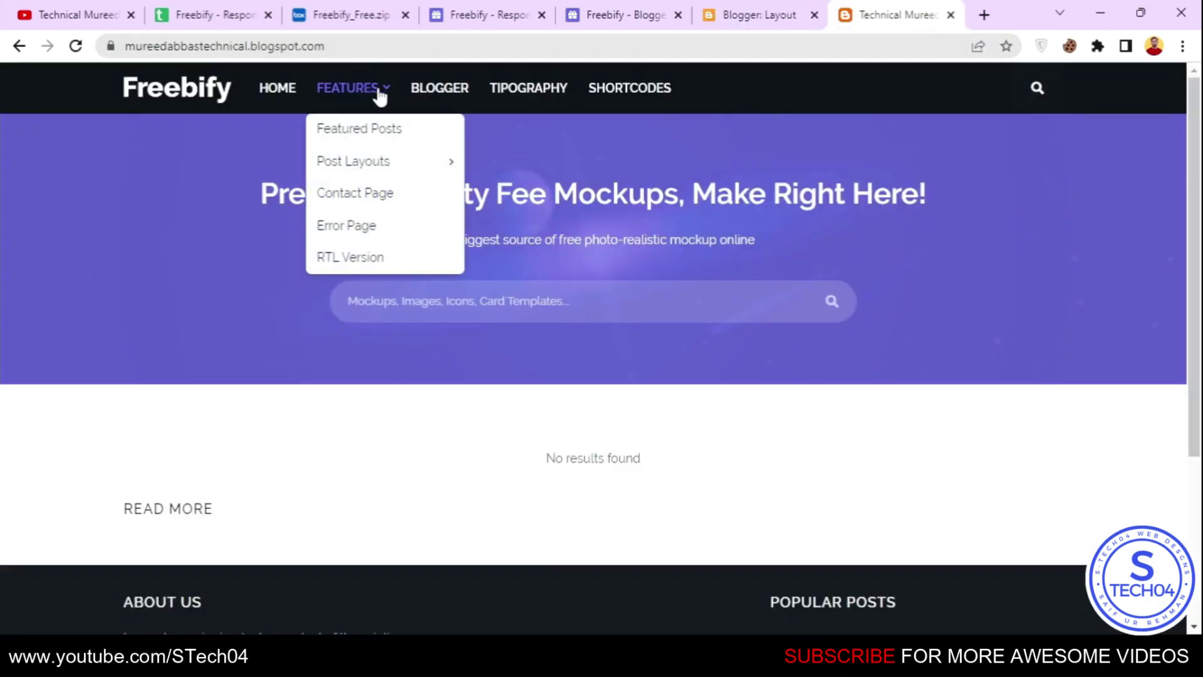
left_click(798, 9)
scroll(687, 309, "up", 10)
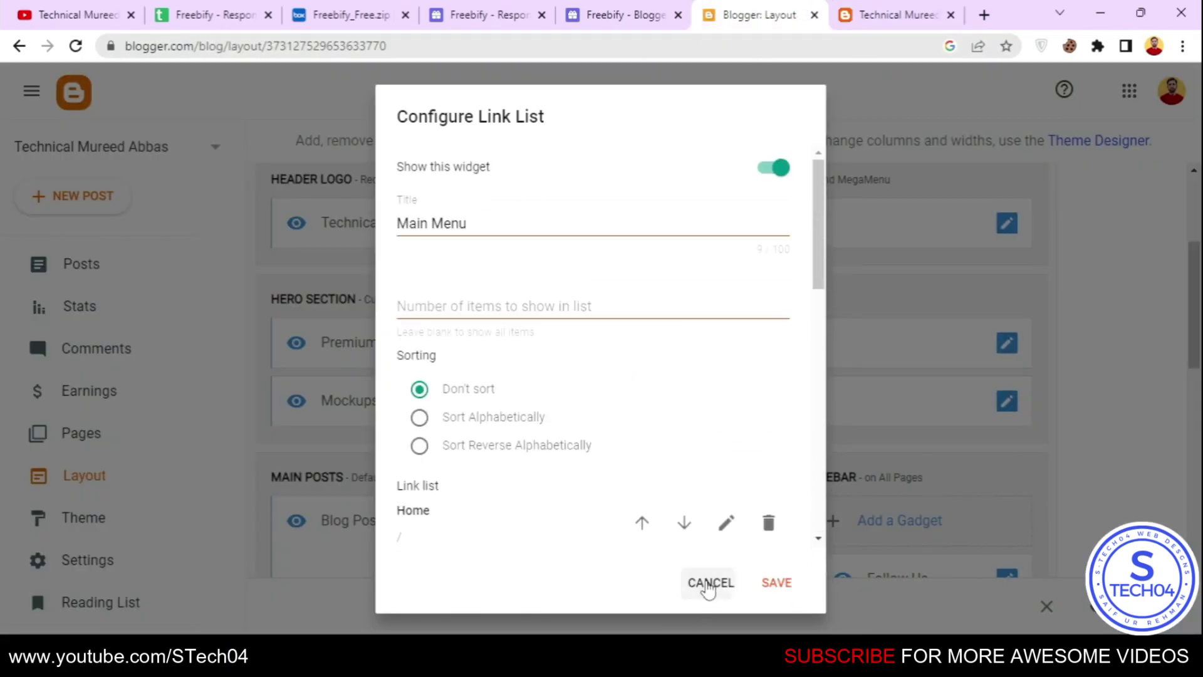
left_click(711, 582)
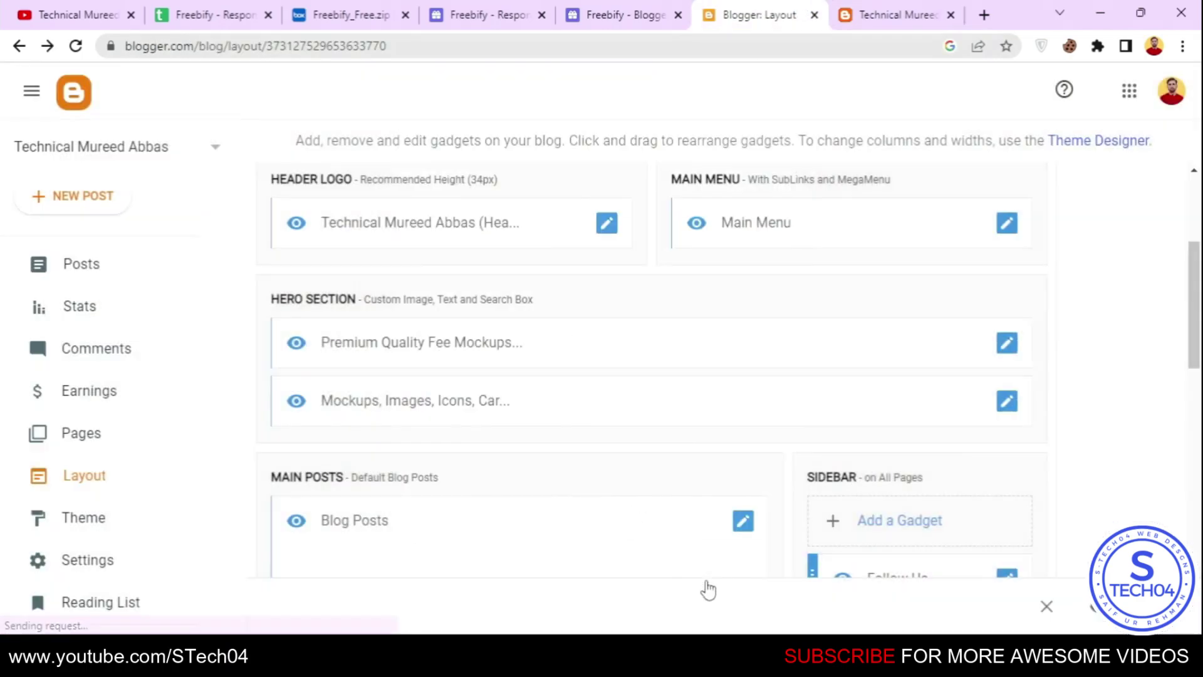
Reopen the Main Menu gadget and examine its link entries from Home down to Shortcodes.
left_click(1009, 225)
scroll(518, 400, "down", 3)
scroll(518, 401, "down", 1)
scroll(519, 401, "down", 4)
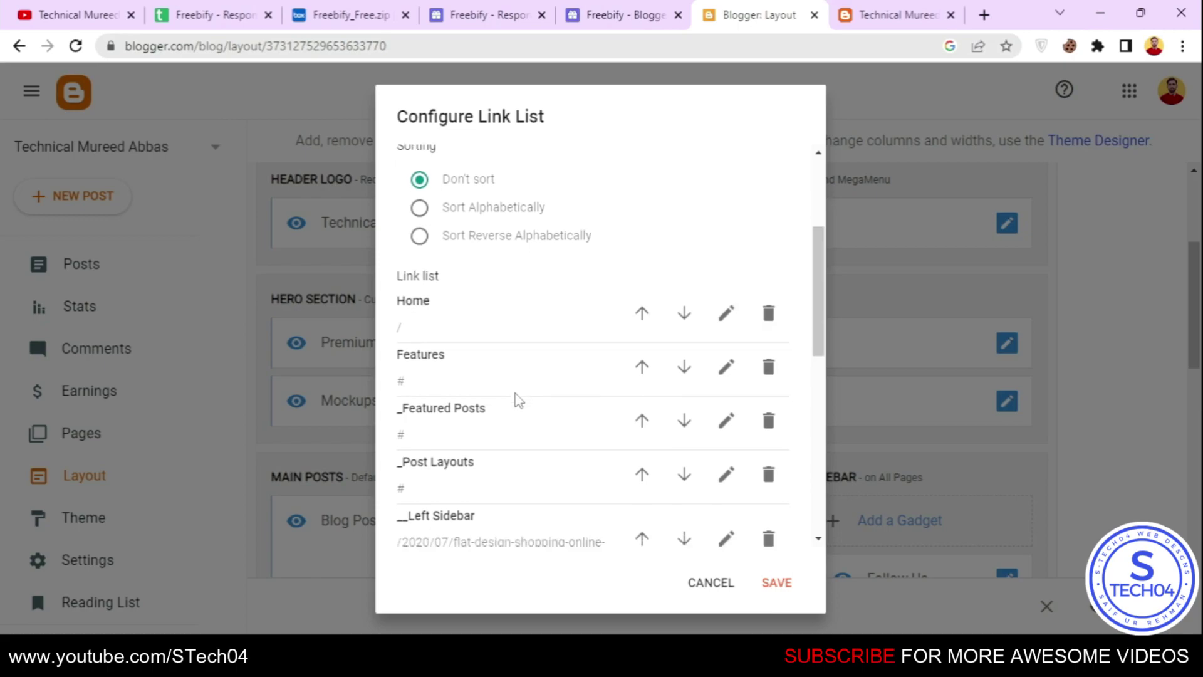
left_click_drag(525, 392, 398, 357)
left_click(401, 366)
scroll(403, 369, "down", 4)
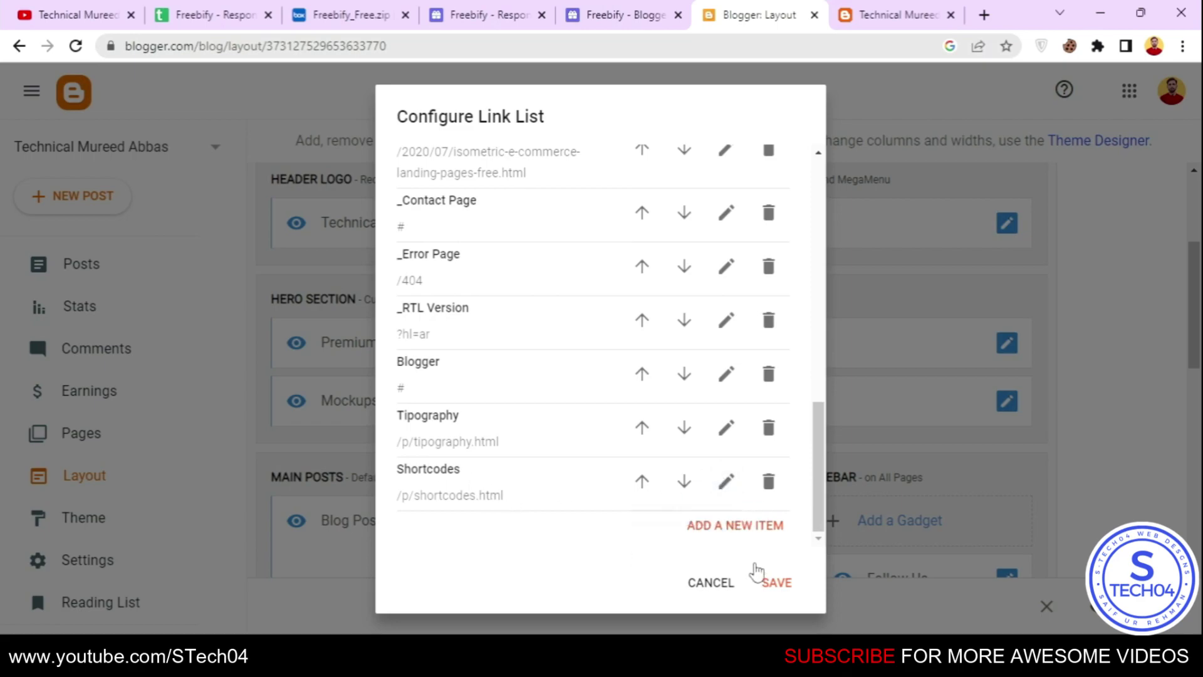
scroll(699, 324, "up", 2)
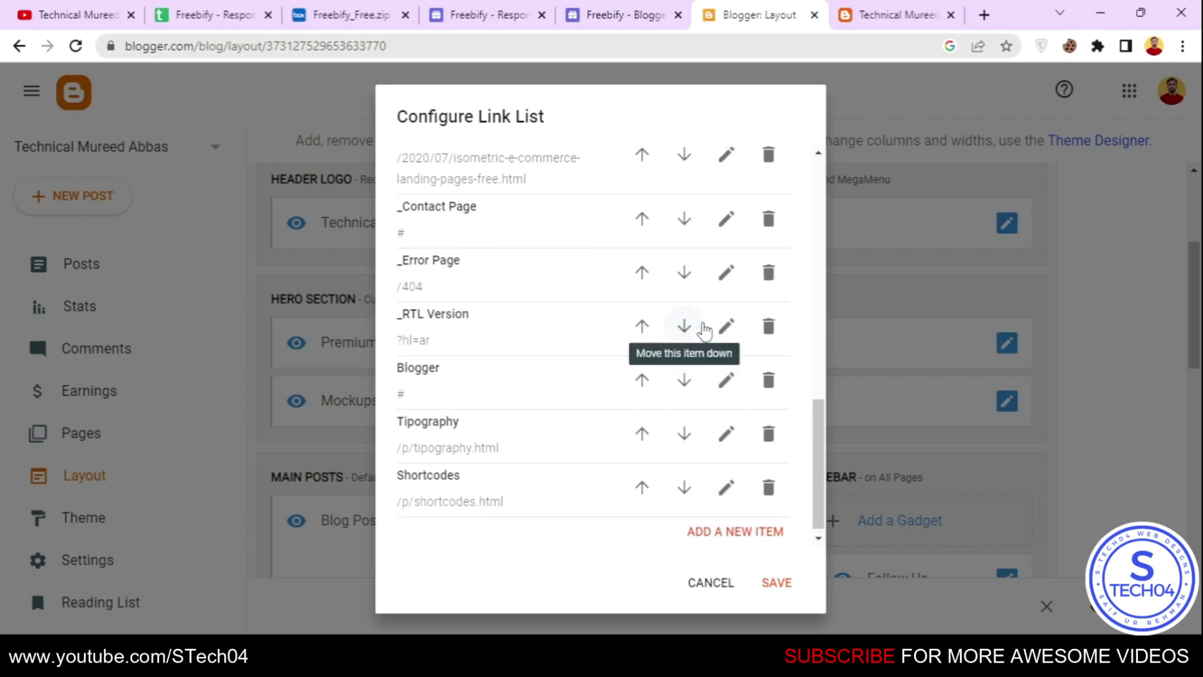
scroll(443, 277, "up", 10)
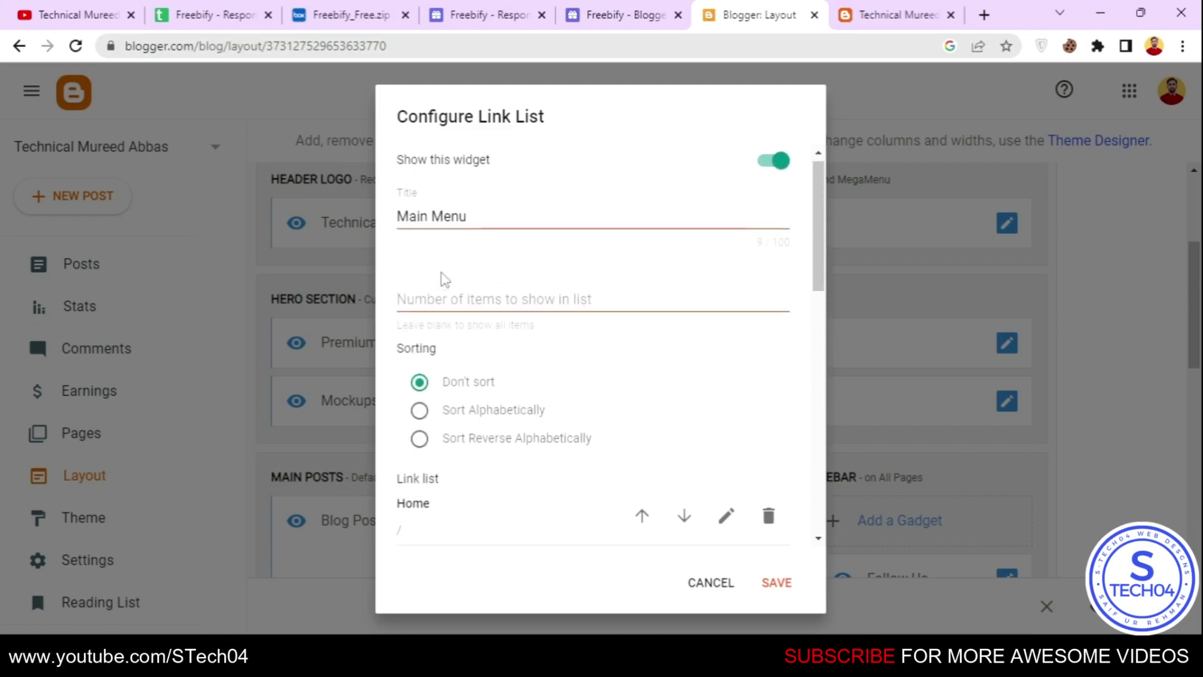
Delete the Features link from the Main Menu gadget, save it, and reload the live blog.
scroll(444, 280, "down", 5)
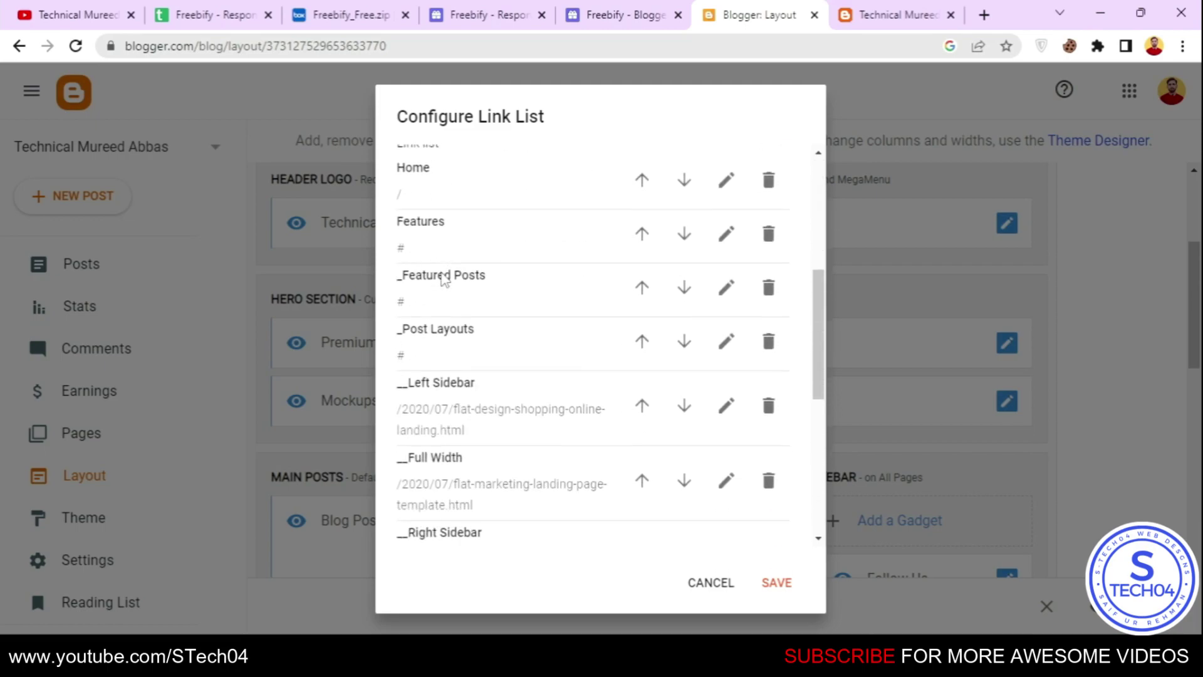
left_click(770, 234)
left_click(771, 587)
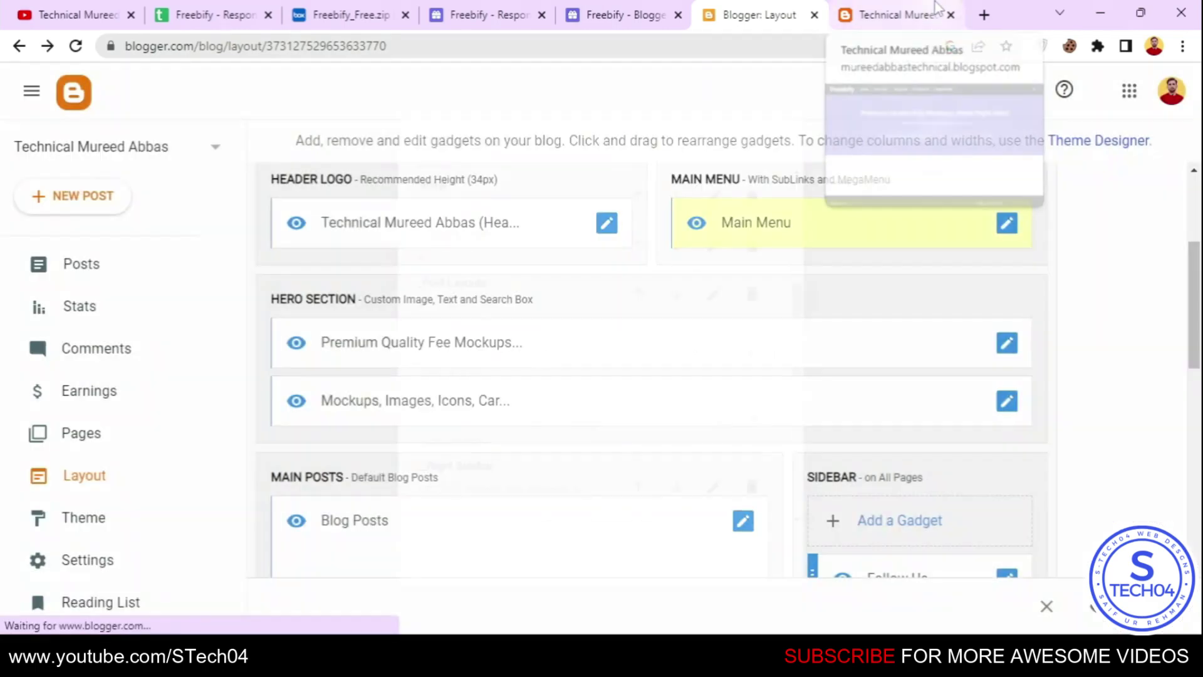
left_click(896, 14)
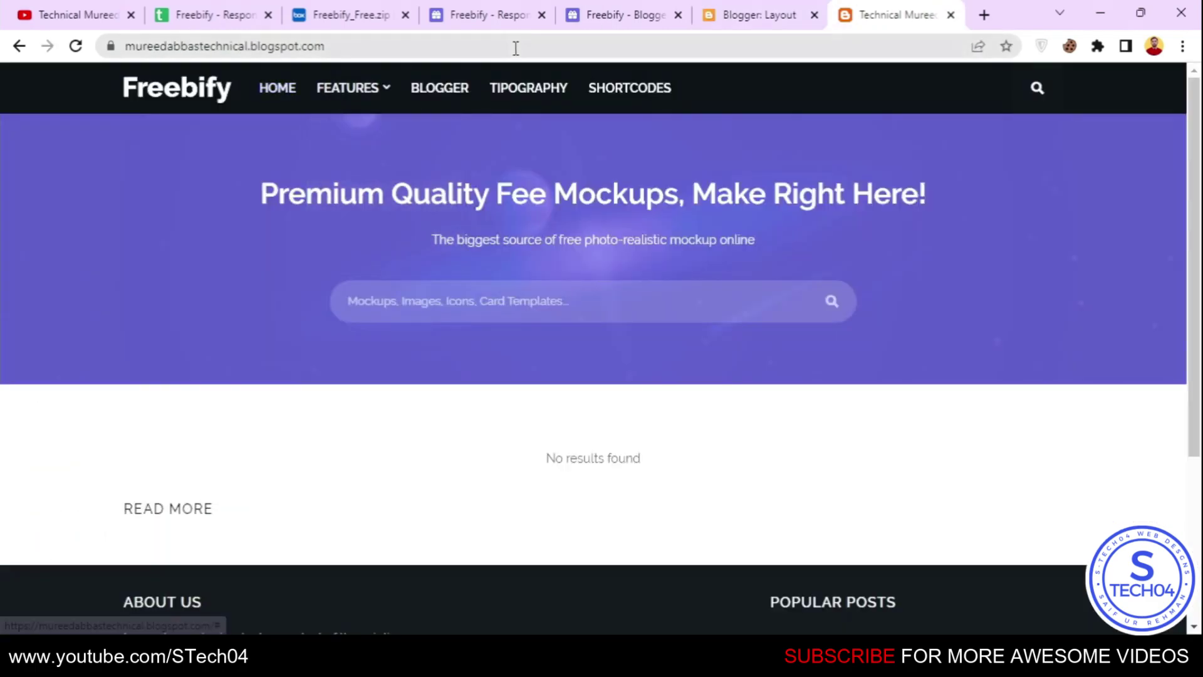
mouse_move(351, 99)
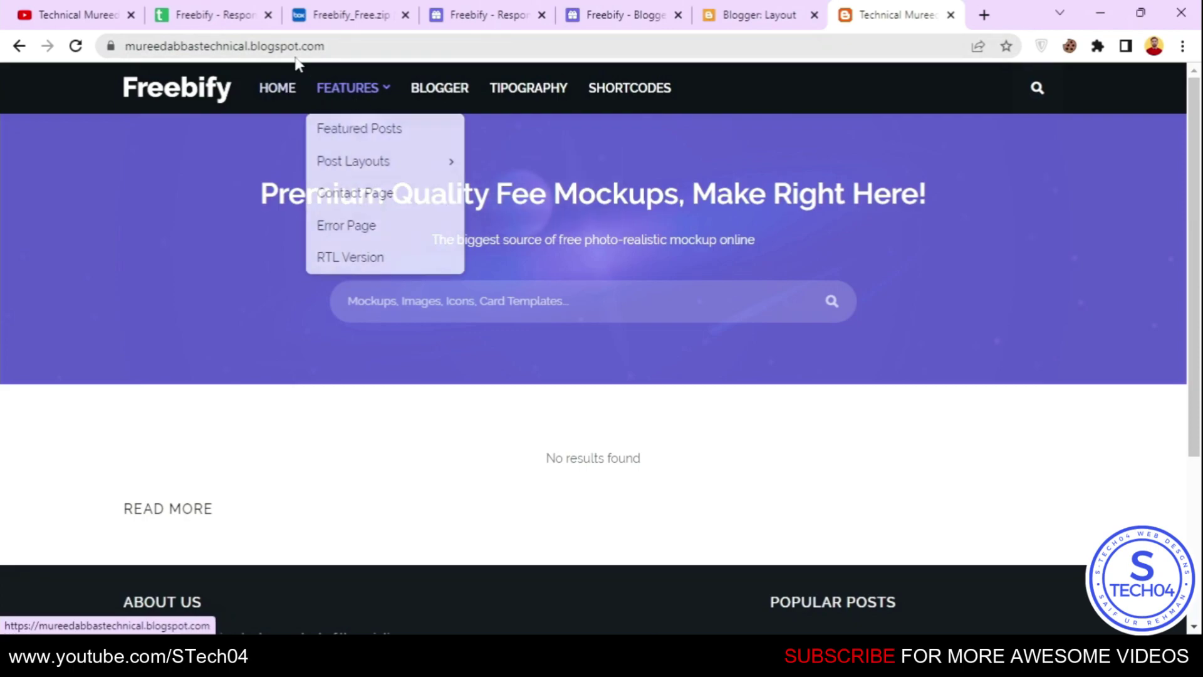
key("F5")
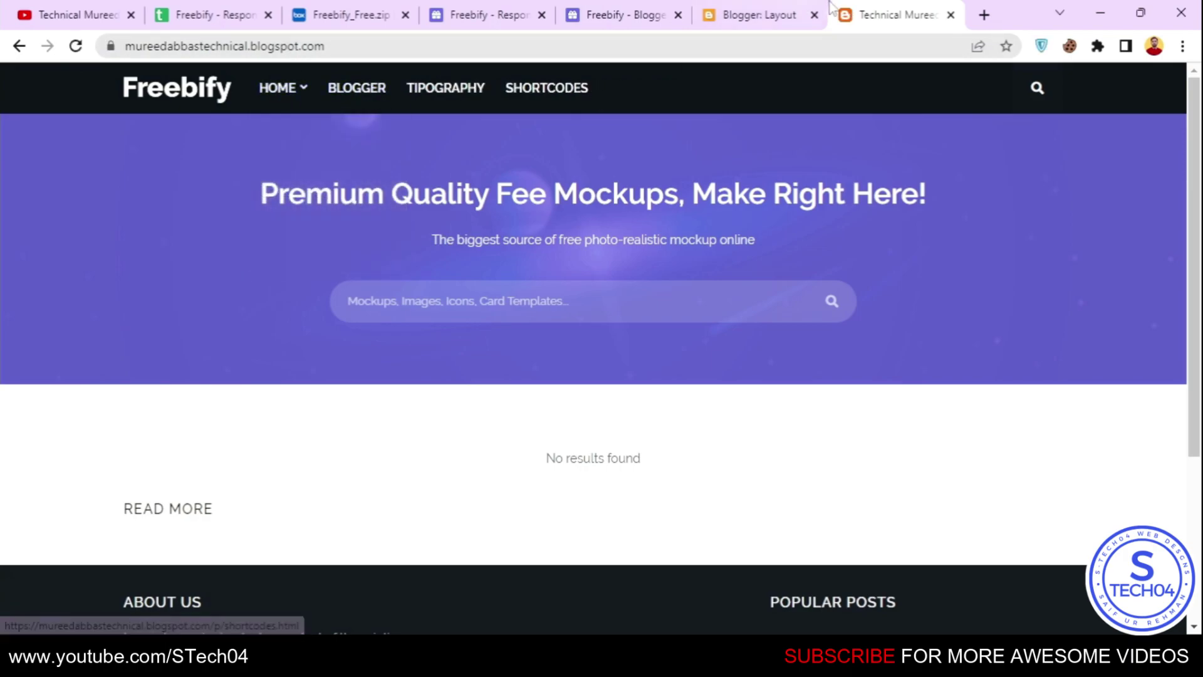
Reopen the Main Menu gadget settings and view the live blog's Home dropdown with its Post Layouts submenu.
left_click(758, 11)
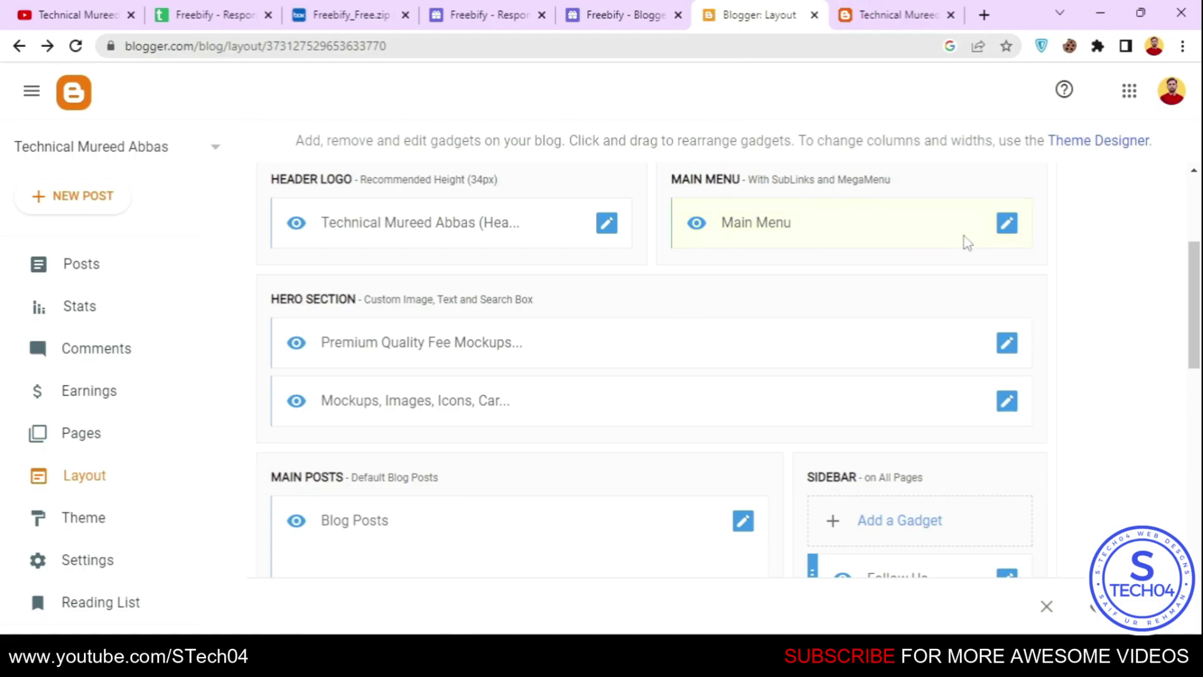
left_click(1009, 224)
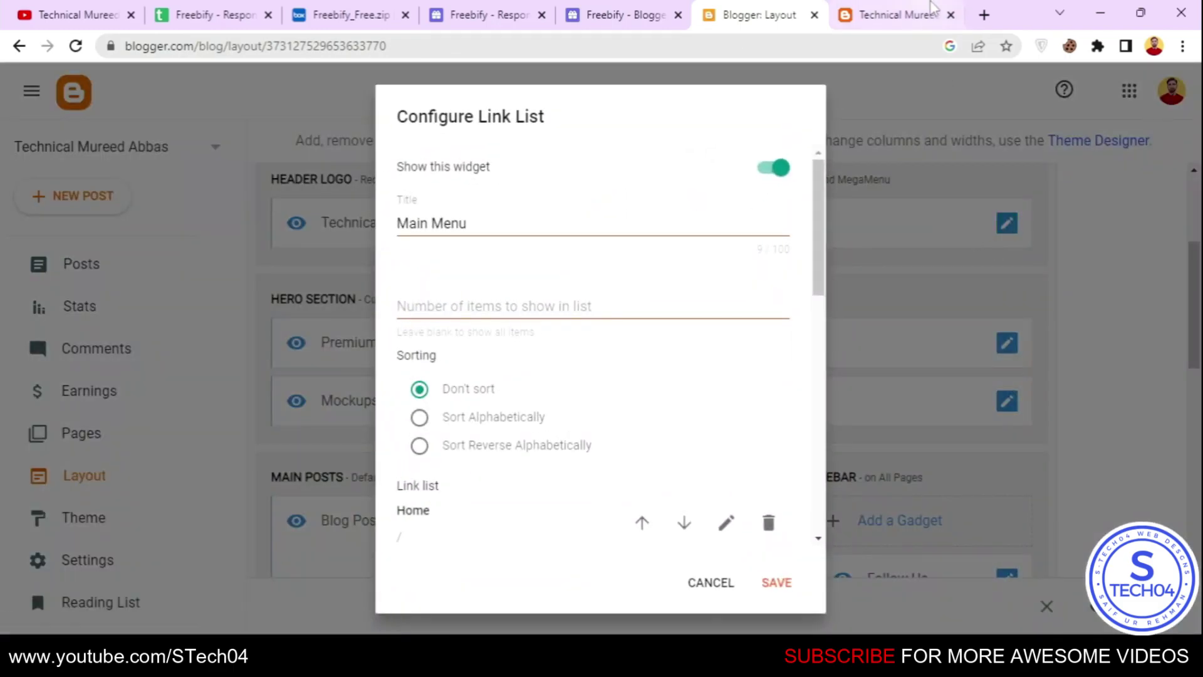
left_click(925, 10)
mouse_move(260, 88)
mouse_move(293, 165)
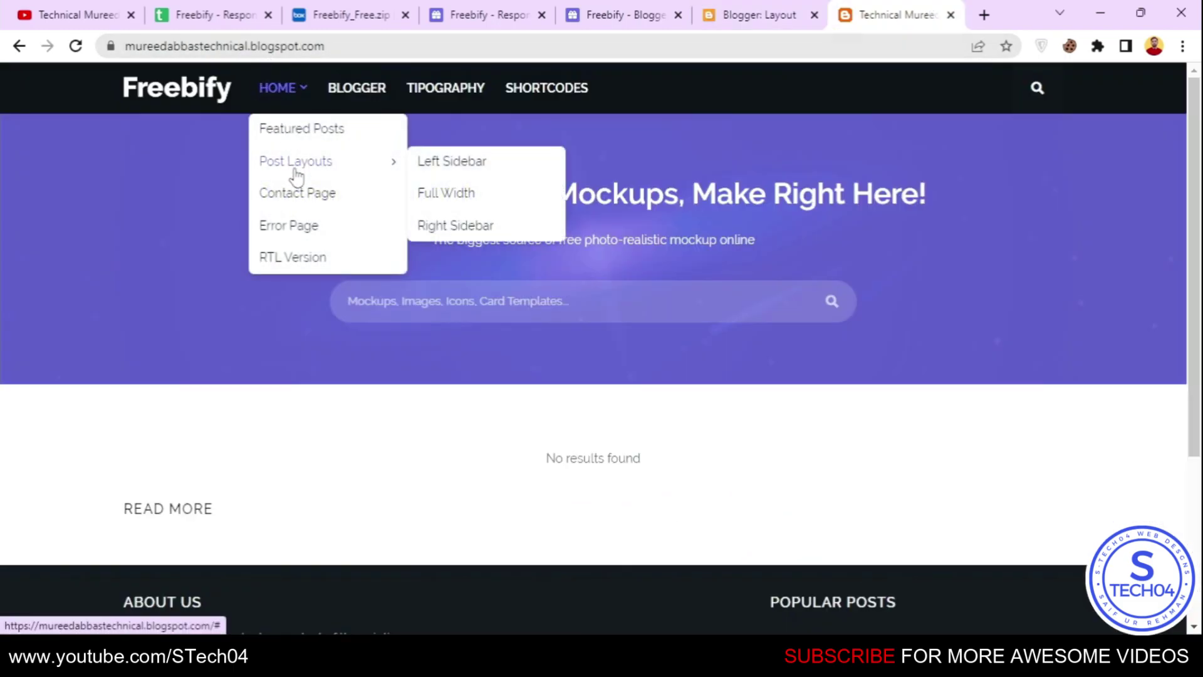
left_click(775, 9)
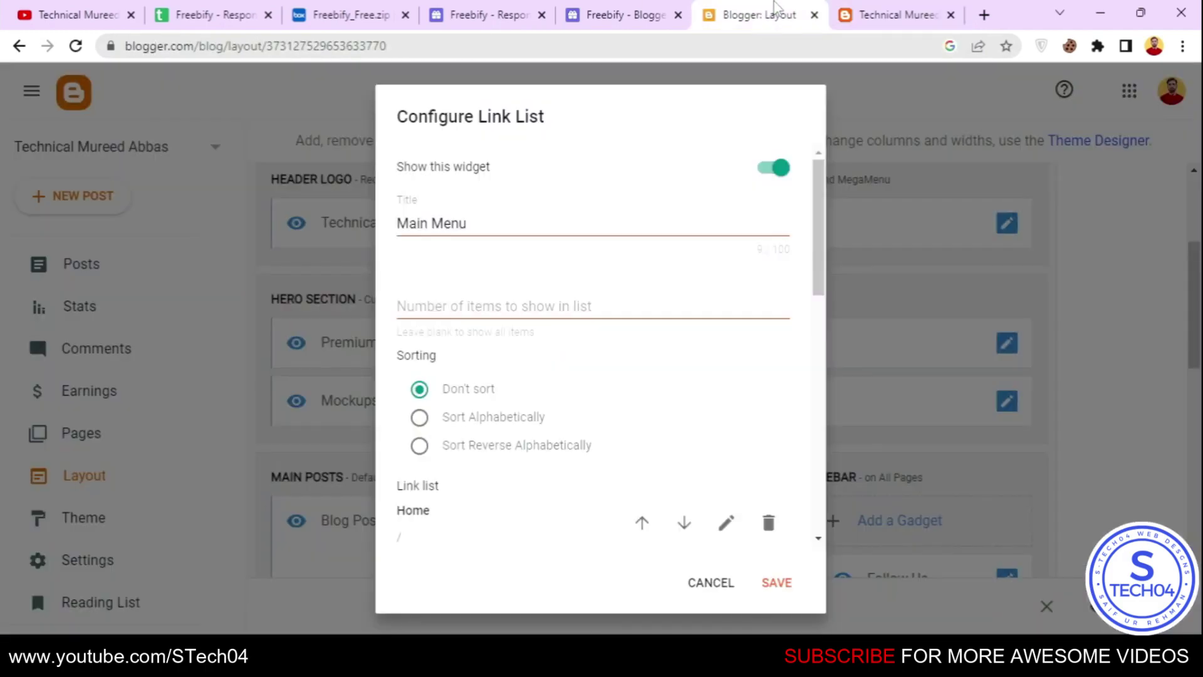
Examine how the Home entry, written without an underscore, corresponds to the top-level menu on the live blog.
scroll(449, 354, "down", 5)
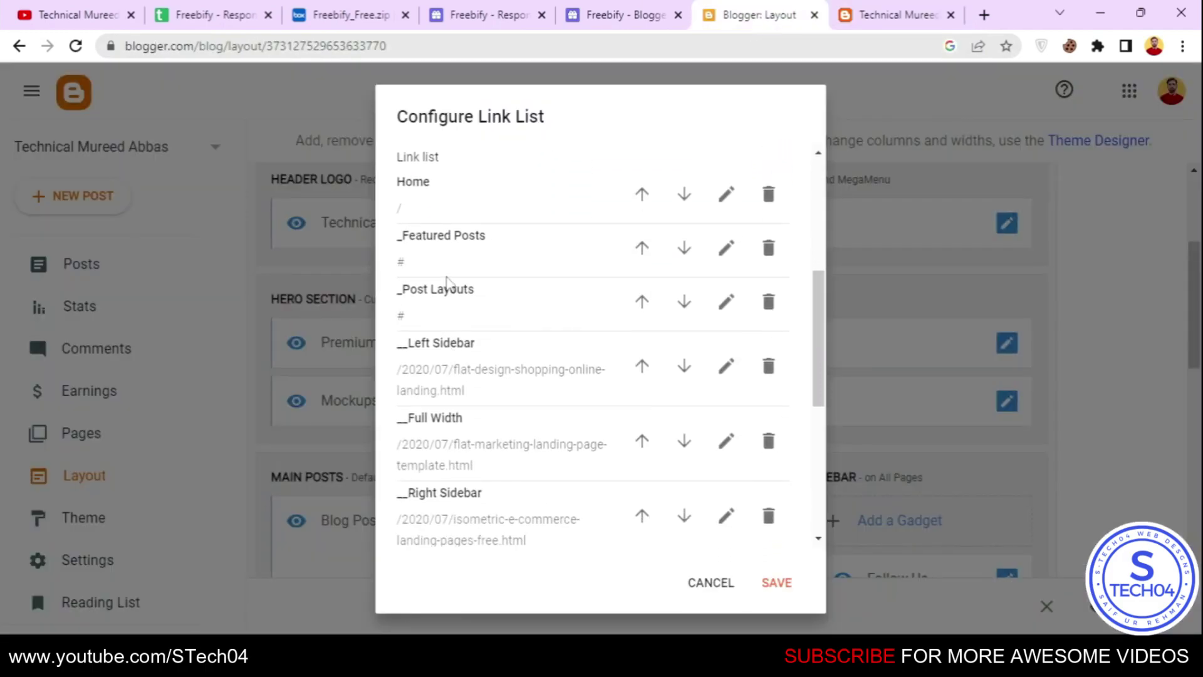
scroll(448, 282, "up", 2)
mouse_move(404, 303)
left_mouse_down()
mouse_move(462, 305)
mouse_move(403, 301)
left_mouse_up()
left_click(464, 305)
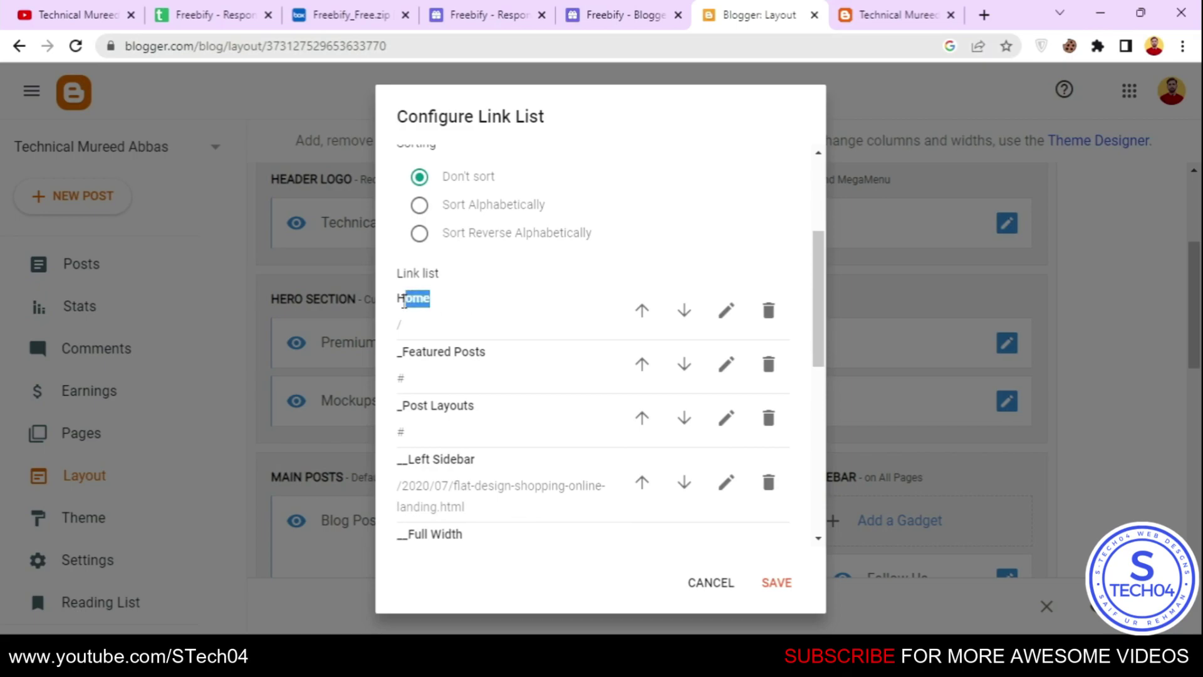
left_click(403, 302)
left_click(878, 14)
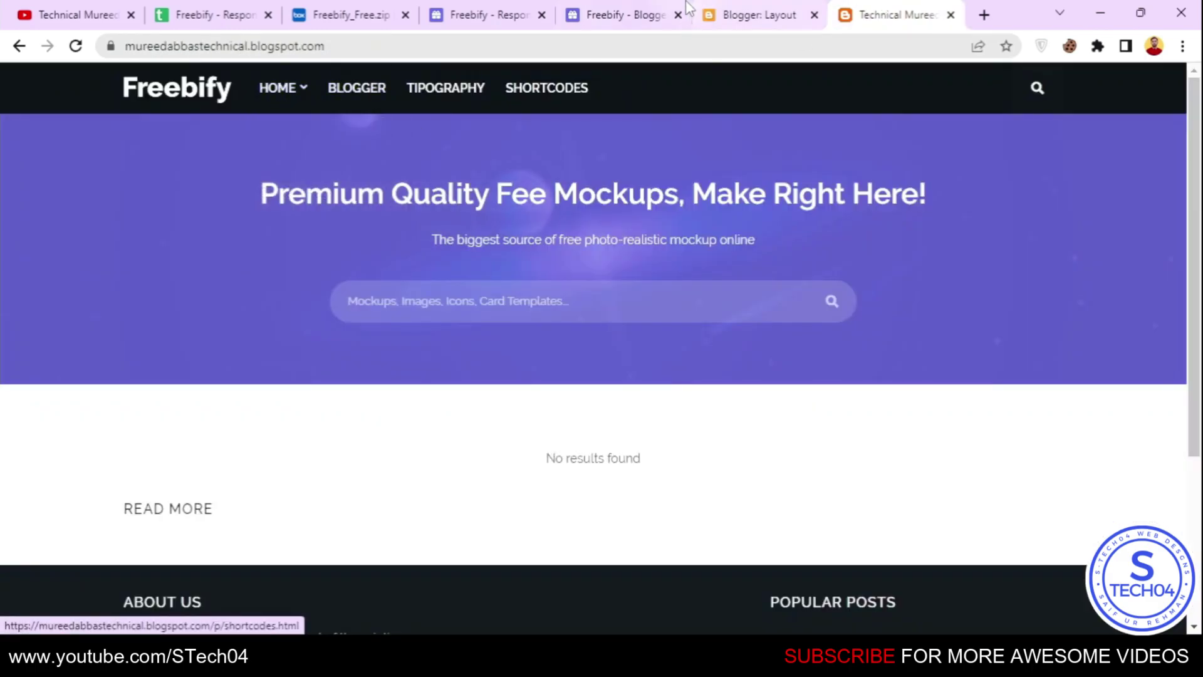
left_click(751, 13)
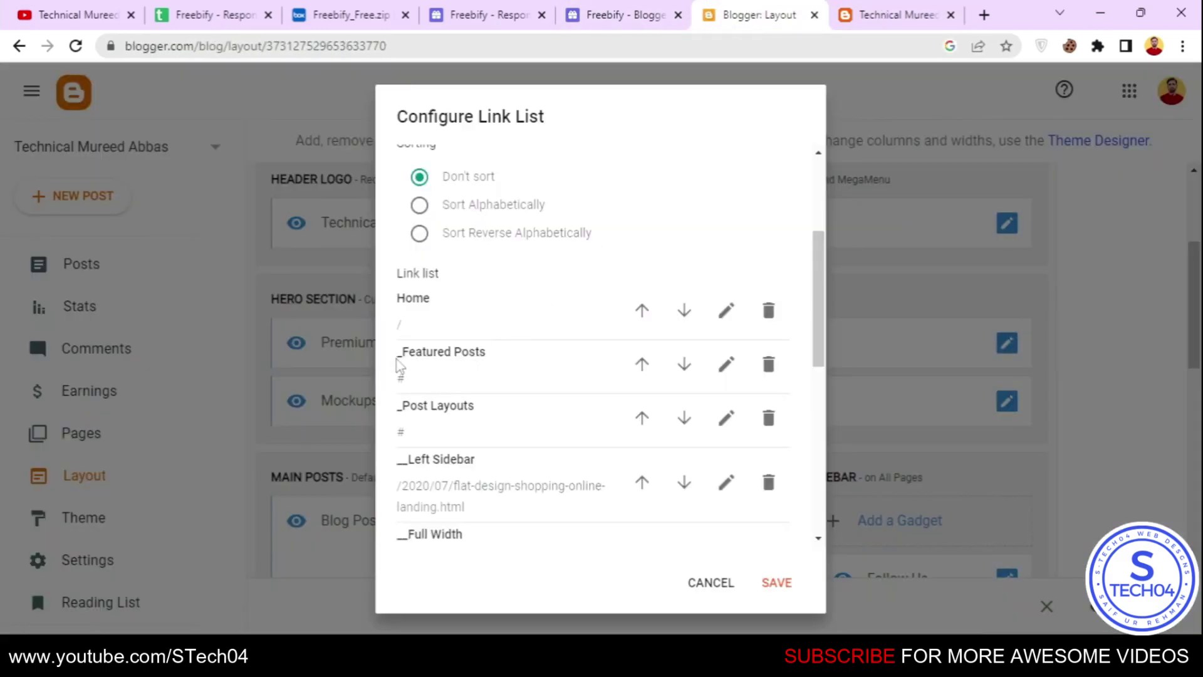
Examine the single-underscore _Featured Posts entry and compare it with the Home dropdown on the live blog.
left_click_drag(404, 359, 518, 358)
left_click(520, 358)
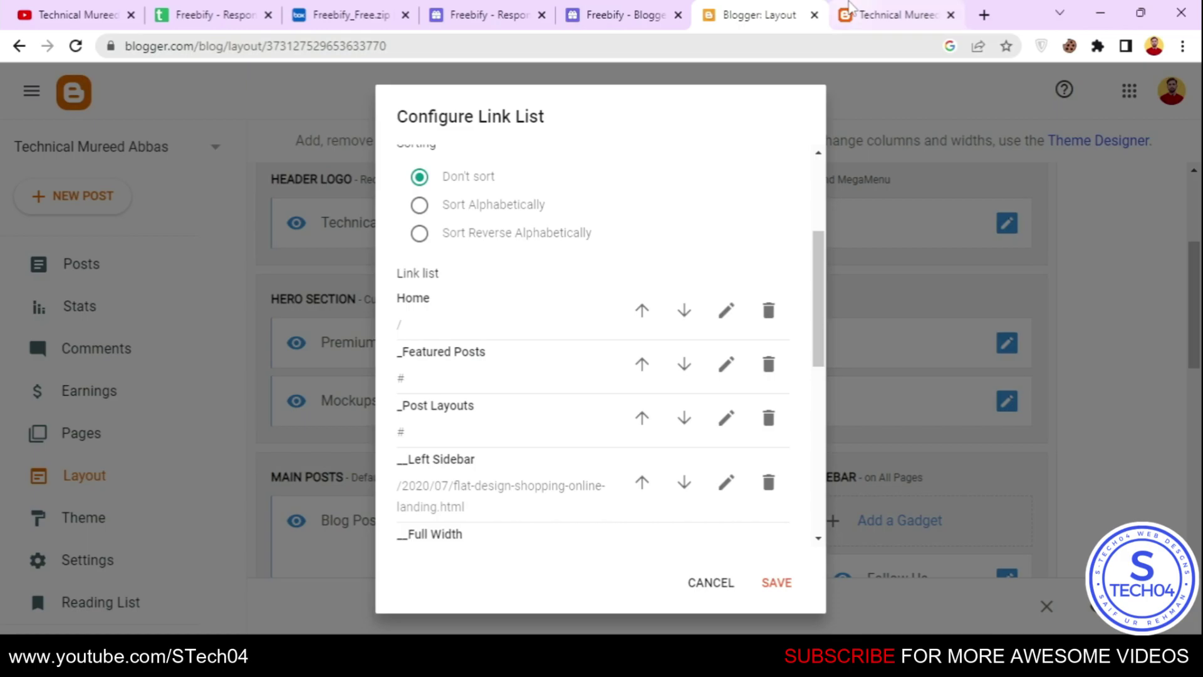
left_click(877, 15)
mouse_move(272, 99)
mouse_move(285, 161)
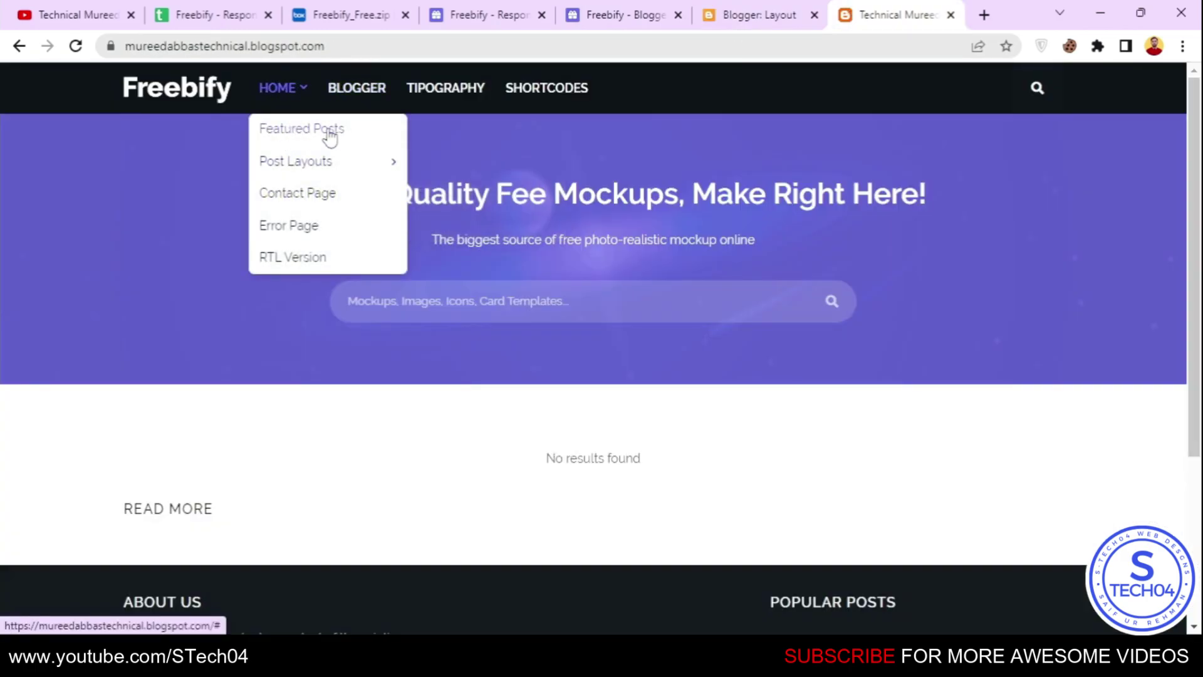
left_click(771, 14)
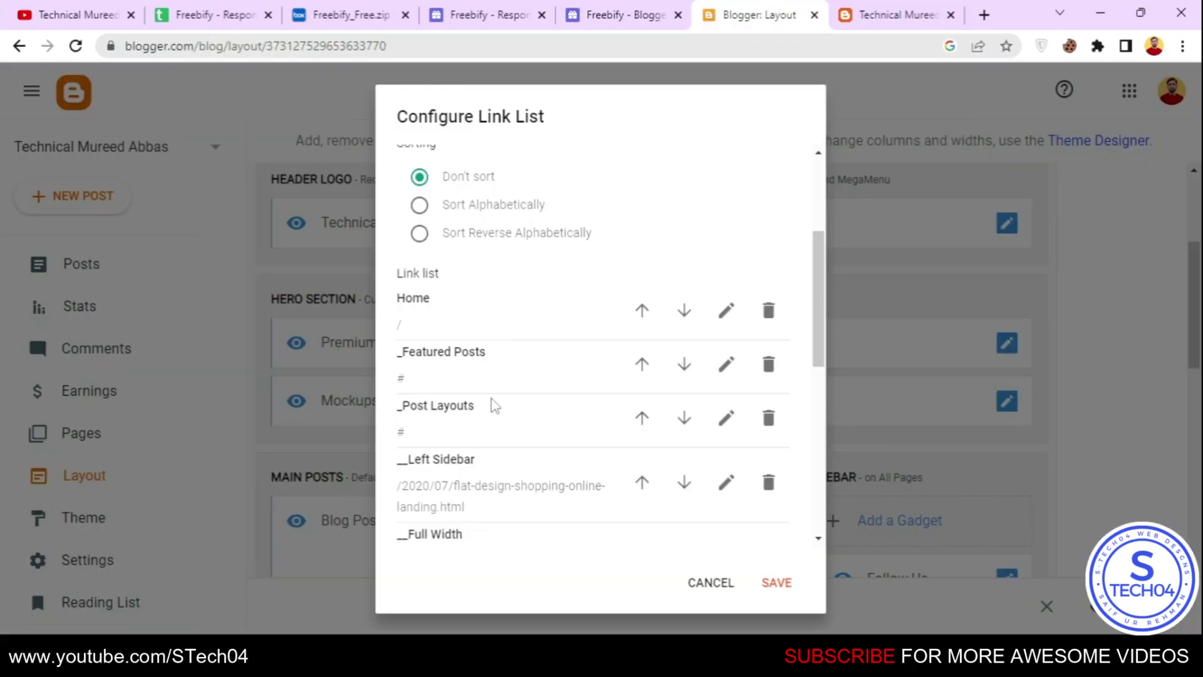
Examine the double-underscore __Left Sidebar entry and compare it with the nested Post Layouts submenu on the live blog.
scroll(492, 403, "down", 1)
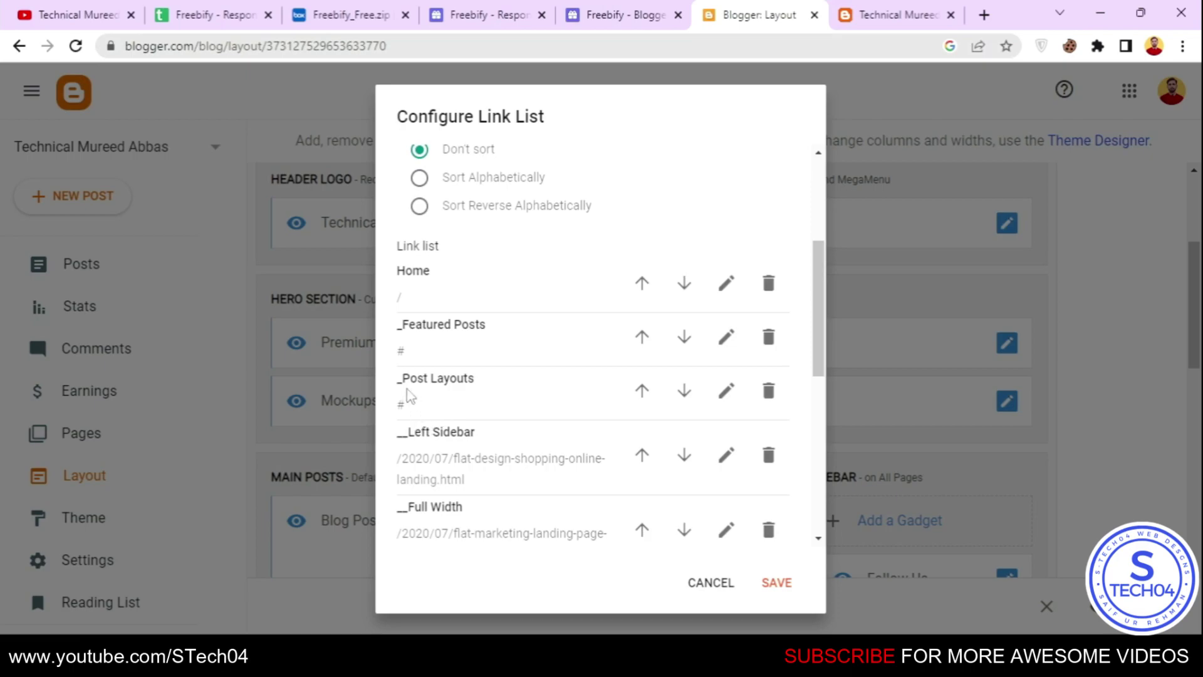
left_click_drag(412, 436, 524, 434)
left_click(528, 437)
mouse_move(408, 434)
left_mouse_down()
mouse_move(399, 441)
mouse_move(419, 434)
left_mouse_up()
left_click(416, 434)
left_click(895, 15)
mouse_move(306, 99)
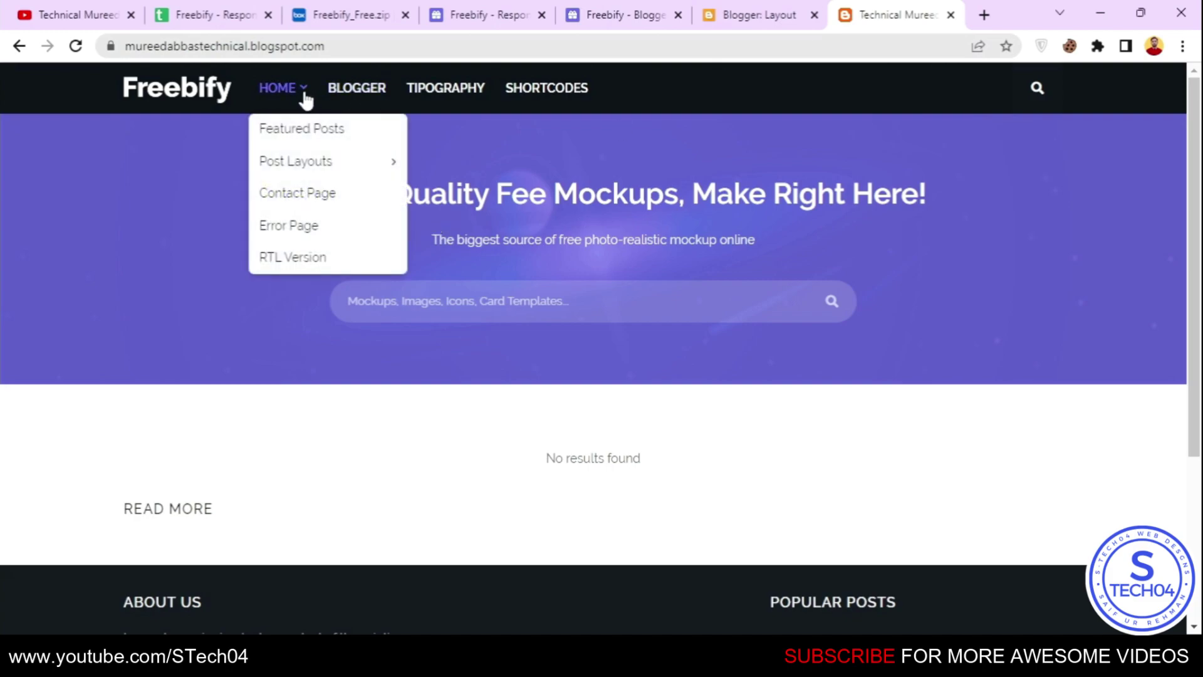
mouse_move(308, 166)
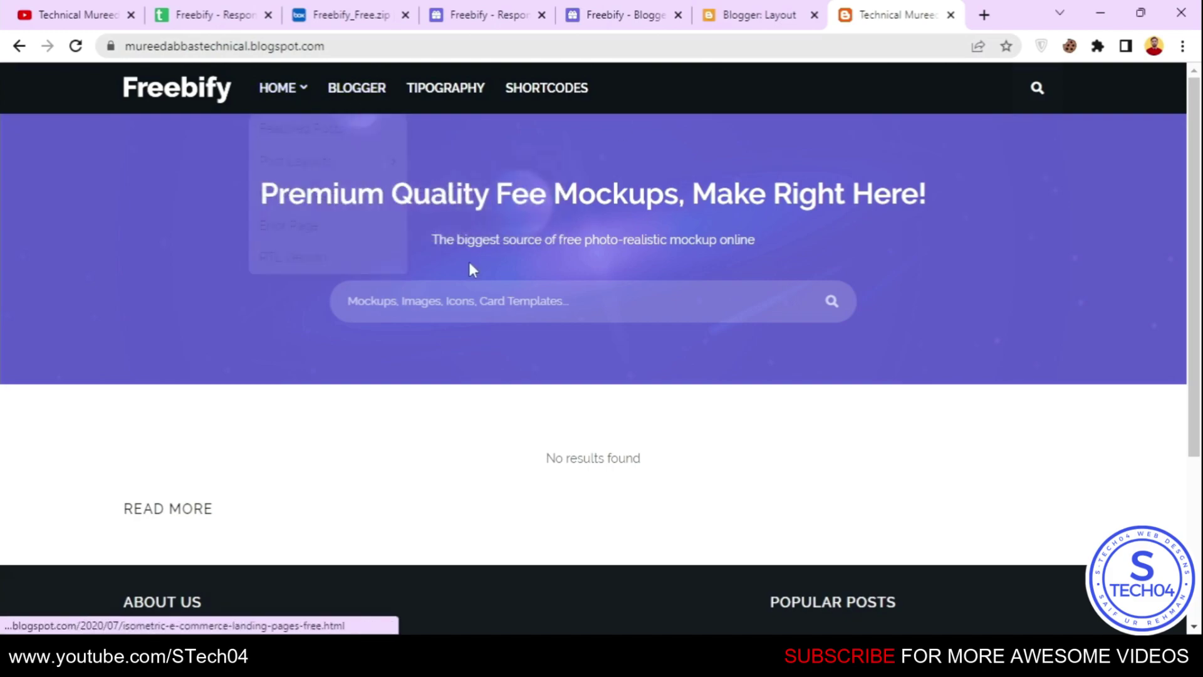
key("ctrl+shift+Tab")
scroll(529, 426, "down", 2)
scroll(464, 516, "down", 8)
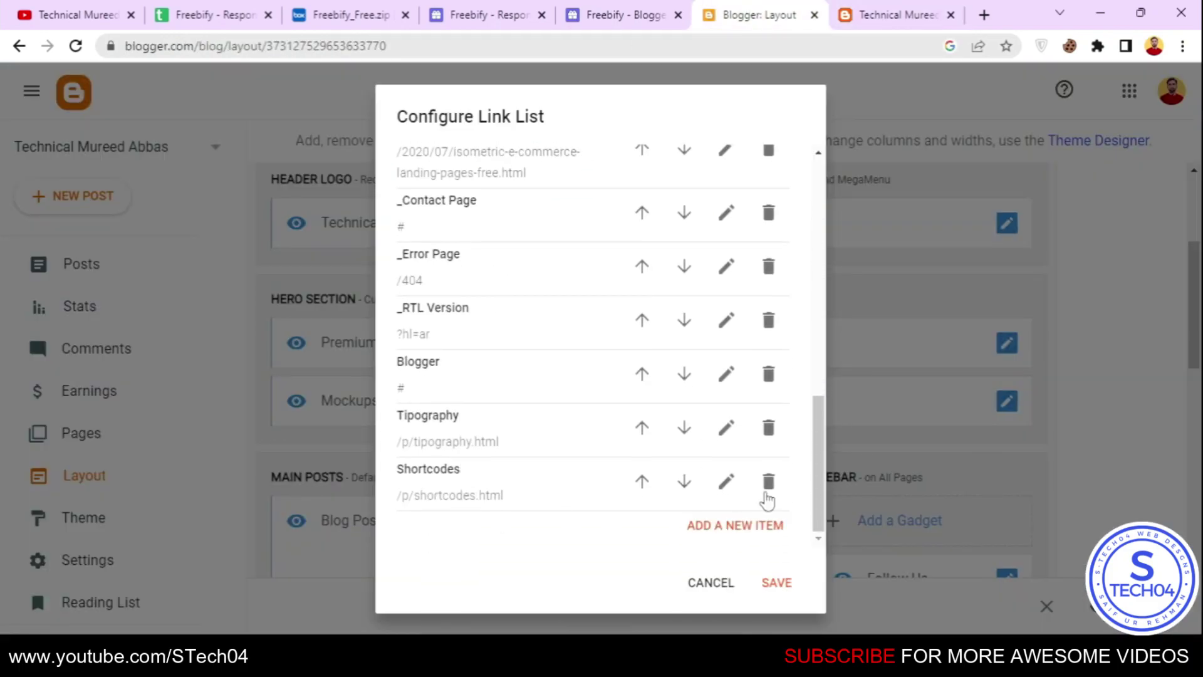
left_click(731, 530)
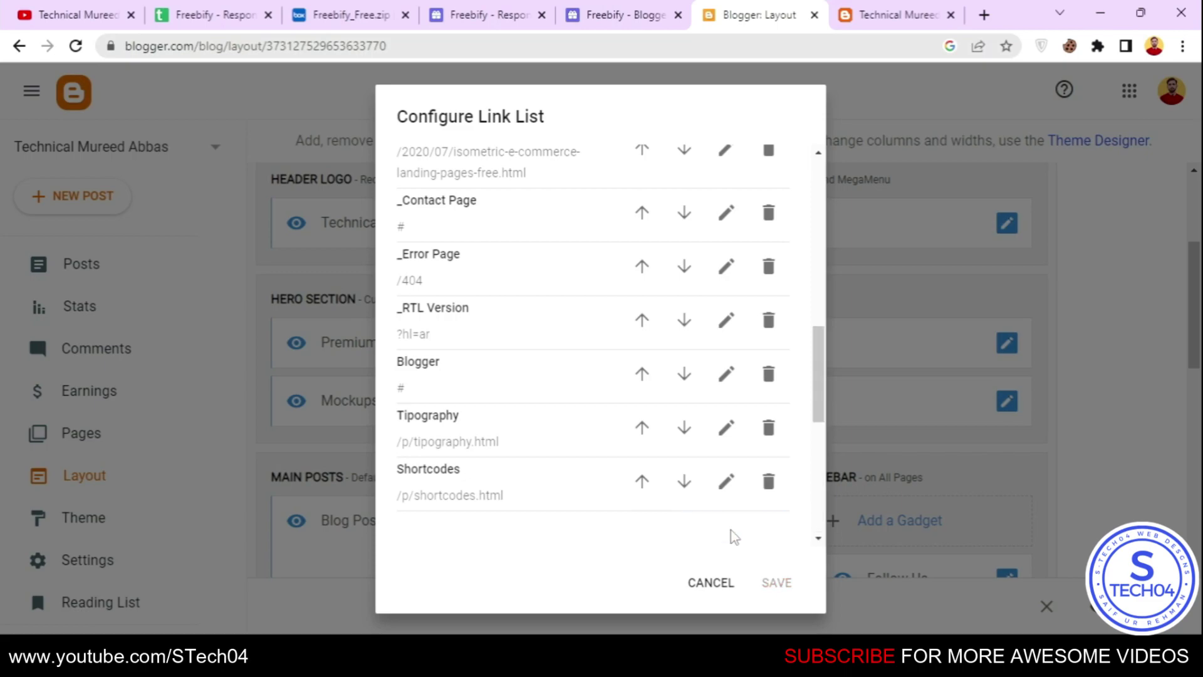
scroll(539, 351, "up", 5)
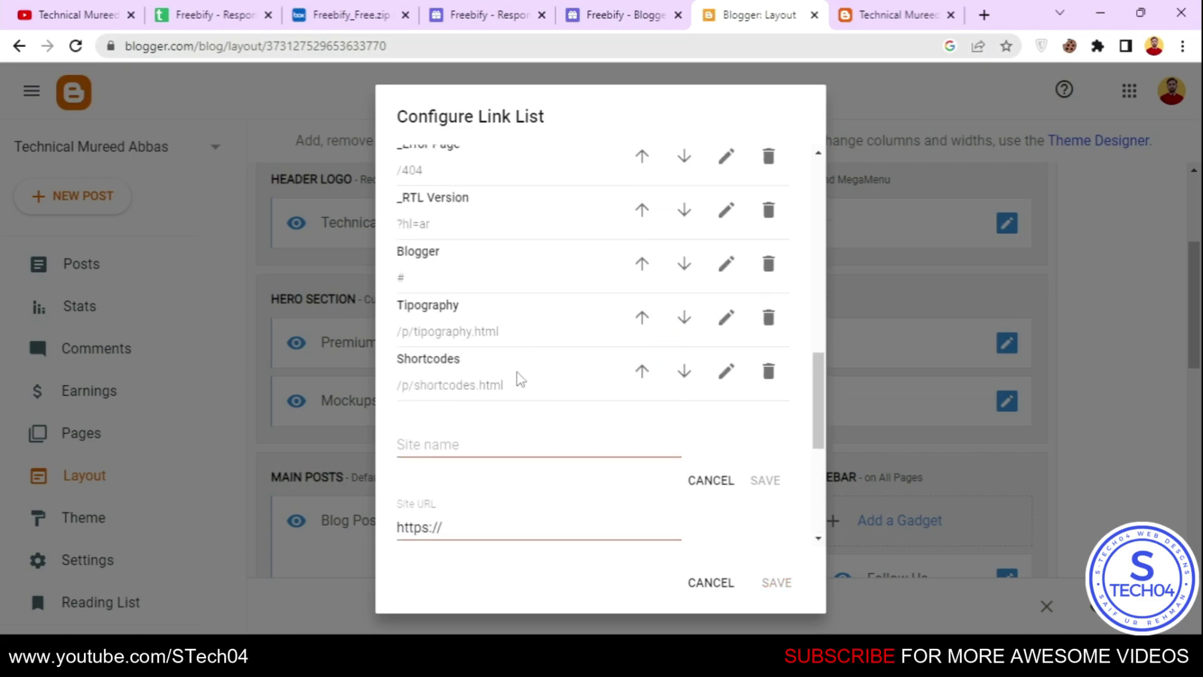
left_click(471, 435)
type("Re")
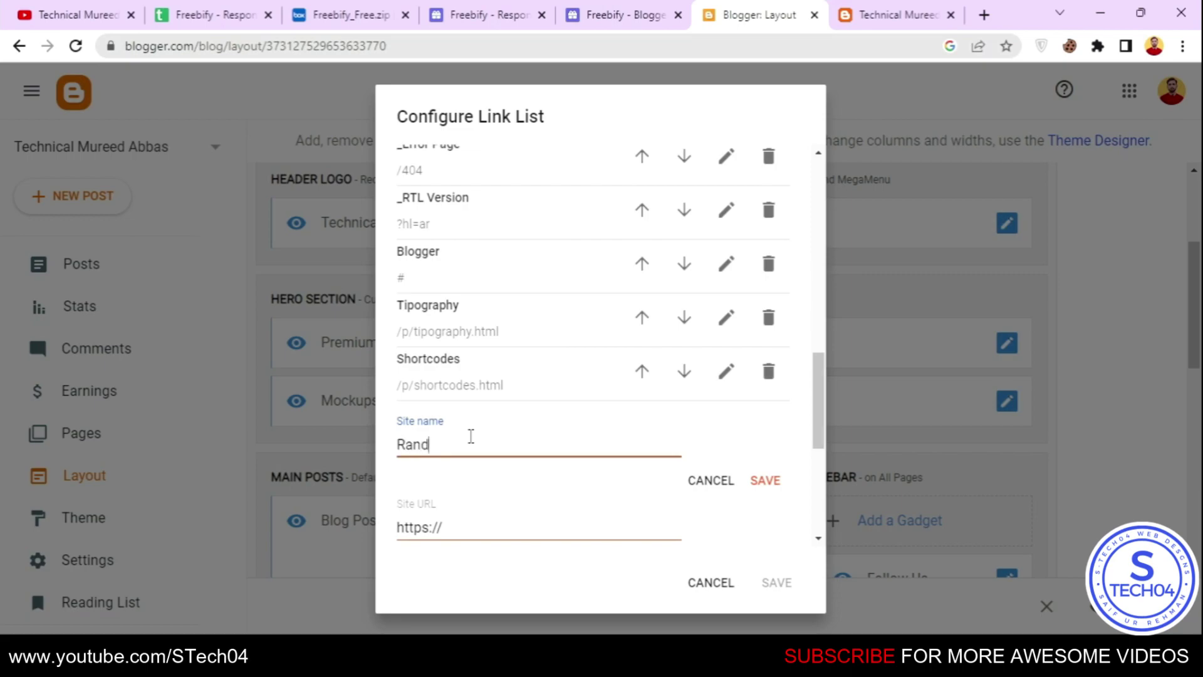
left_click_drag(468, 520, 444, 520)
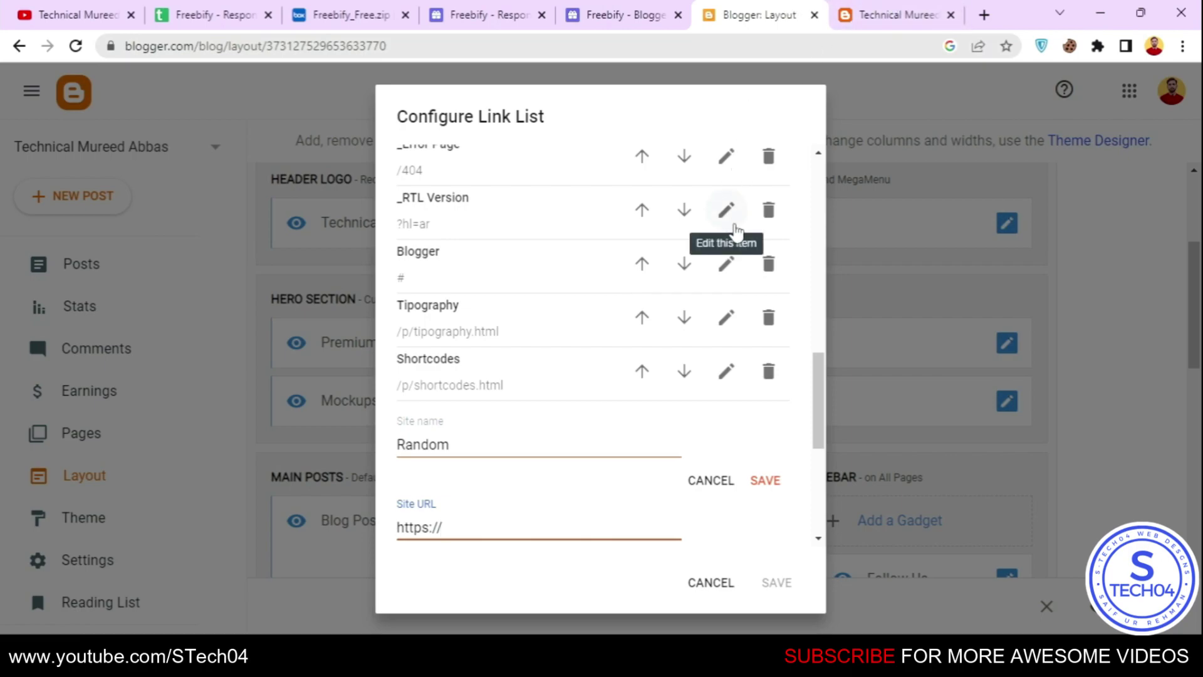
left_click(765, 480)
Move the Tipography link above the Blogger link in the Main Menu list and save the gadget.
scroll(695, 315, "up", 10)
scroll(699, 316, "down", 3)
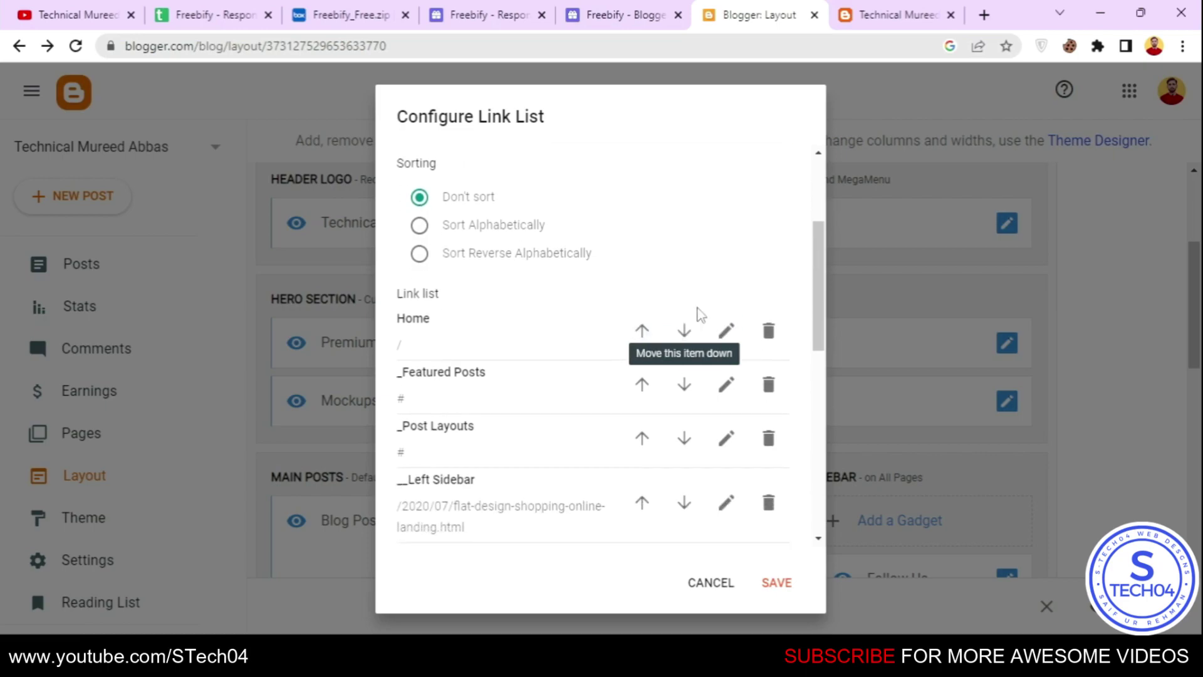
scroll(684, 436, "down", 8)
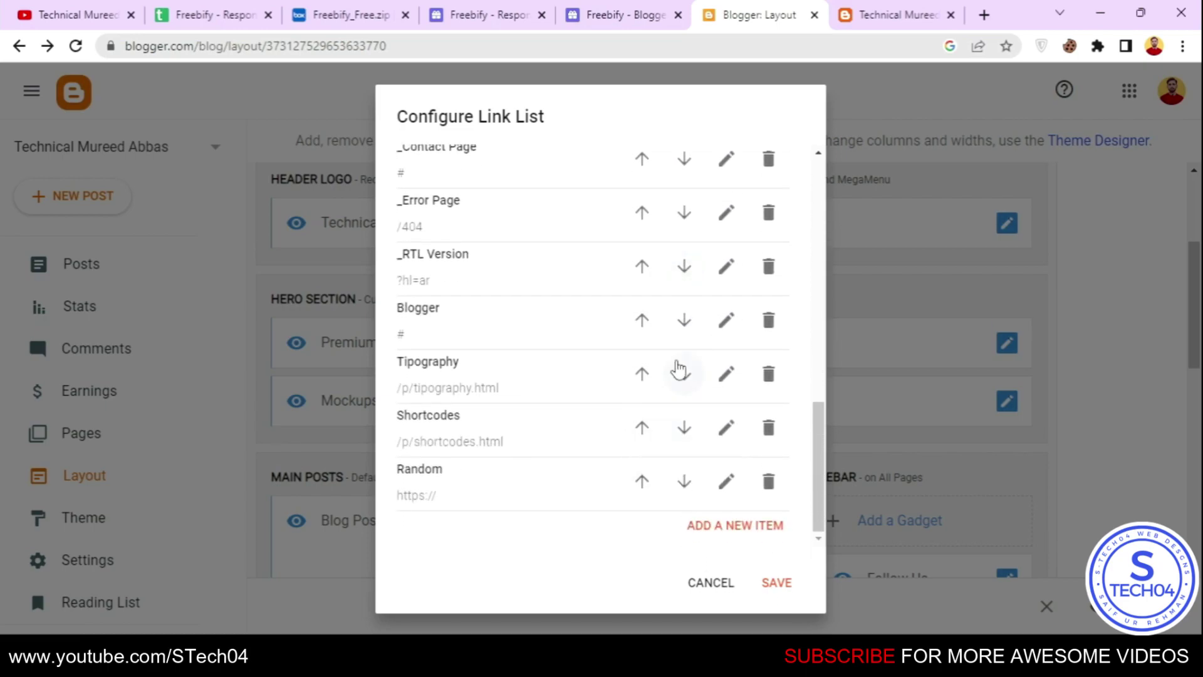
left_click_drag(467, 373, 397, 369)
left_click(397, 370)
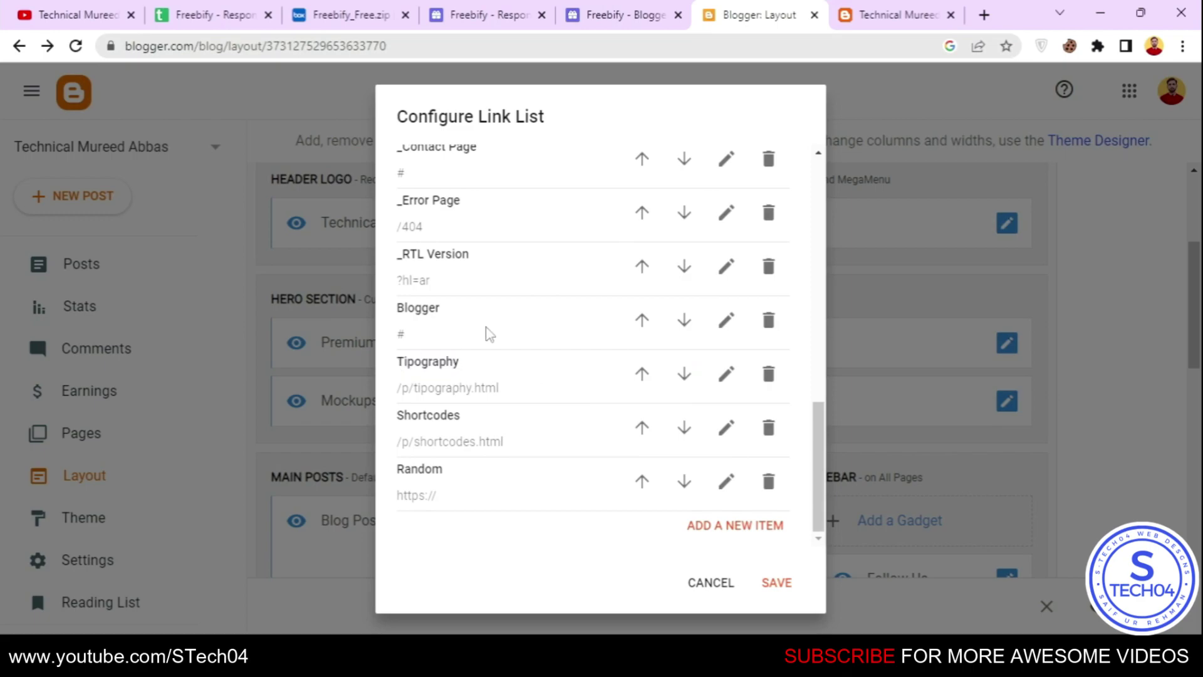
left_click(640, 375)
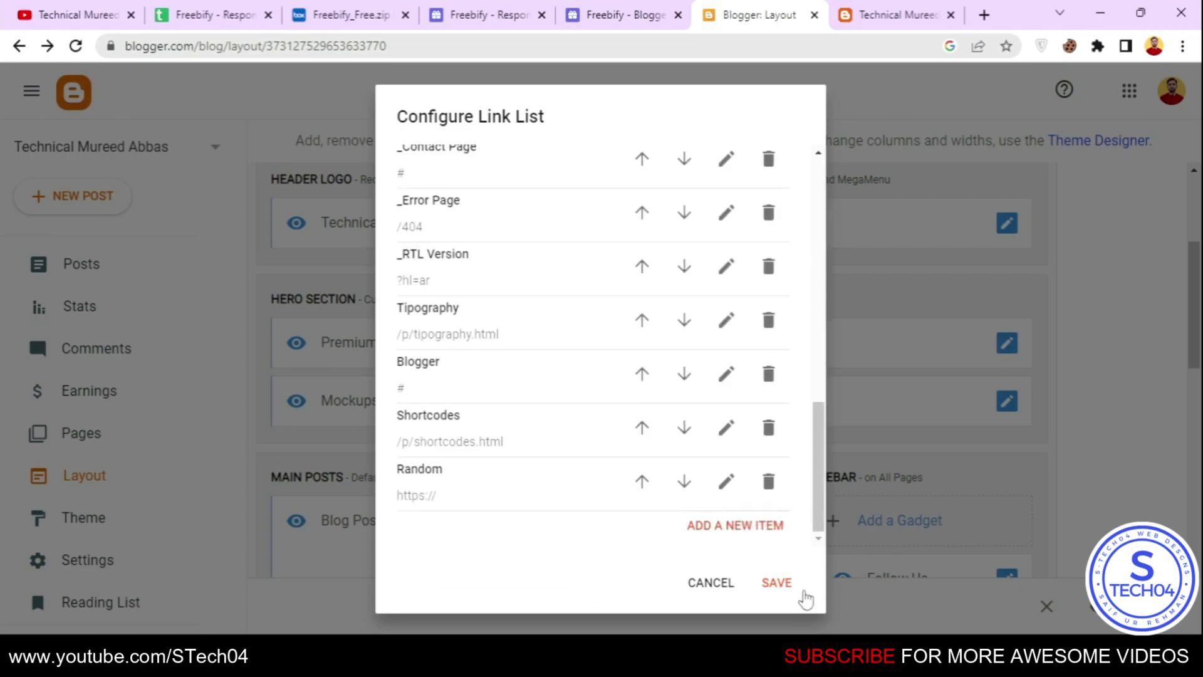
left_click(781, 582)
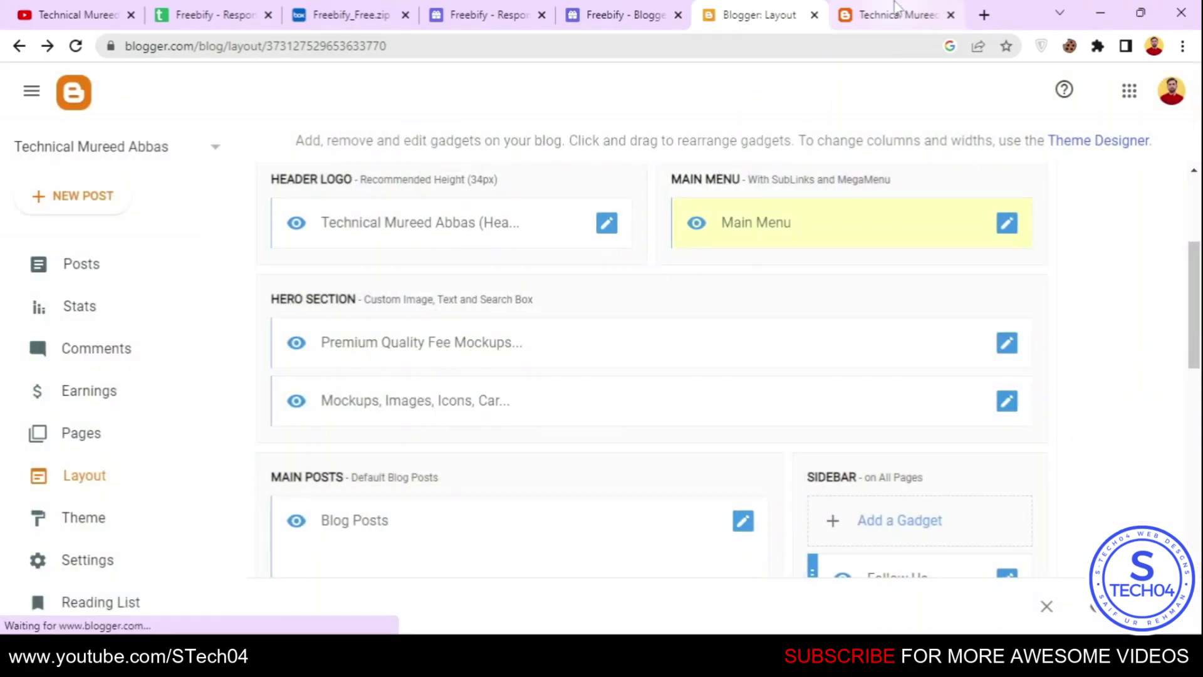
Reload the live blog and check the order and entries of its main menu.
left_click(897, 13)
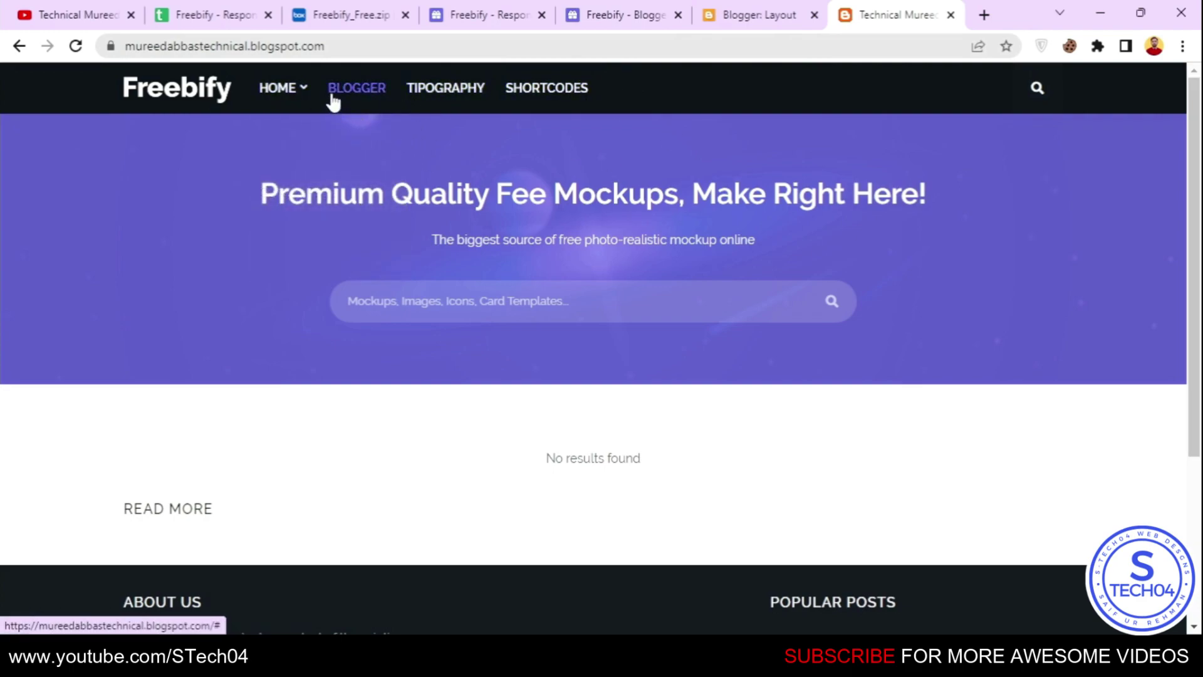
key("F5")
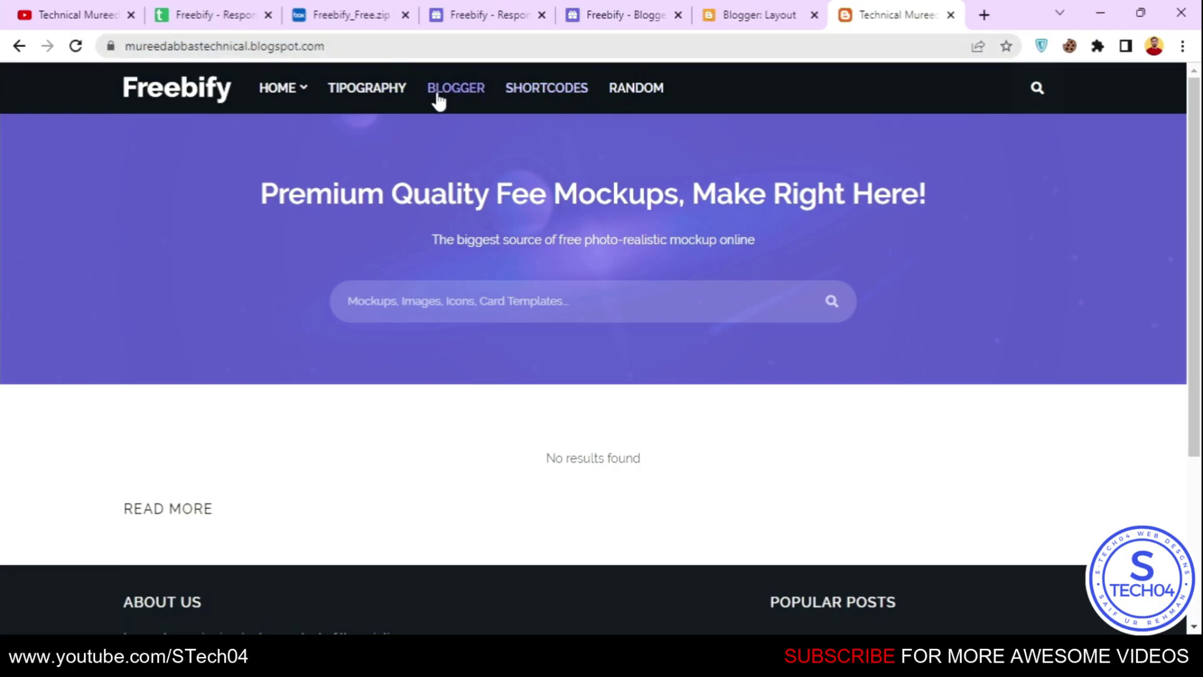
scroll(486, 110, "down", 4)
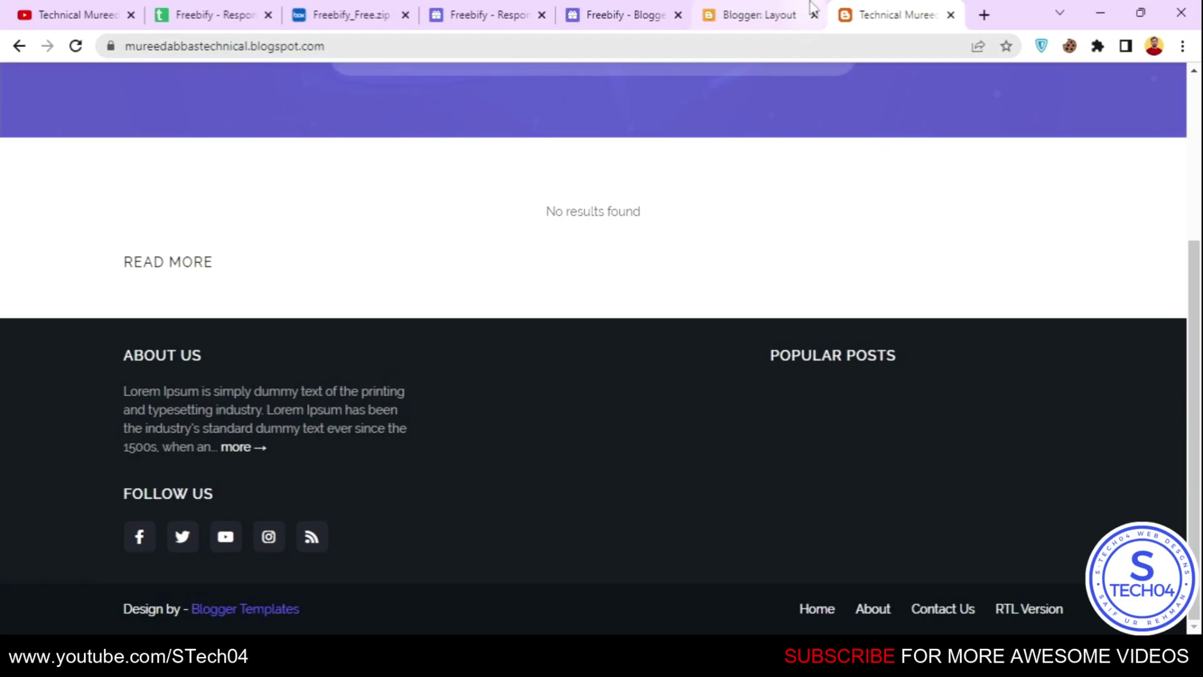
Open the hero section's image gadget settings in the layout and compare its title and caption with the live blog's hero banner.
left_click(810, 5)
right_click(637, 301)
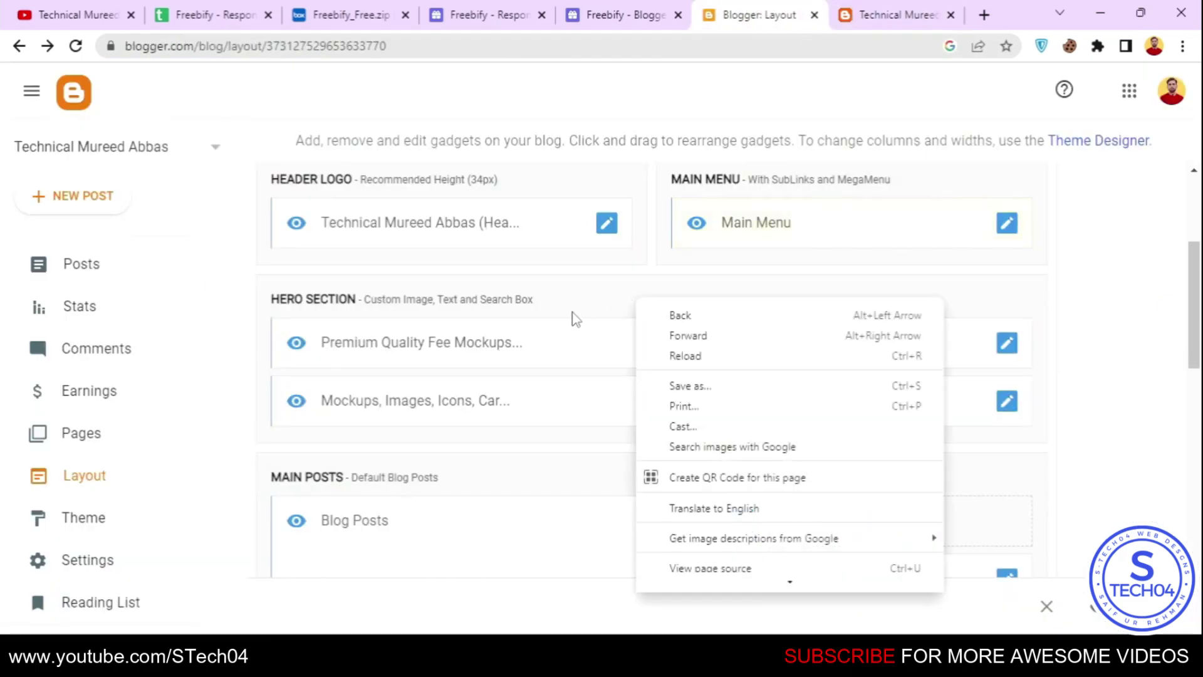
left_click(975, 312)
left_click(1006, 345)
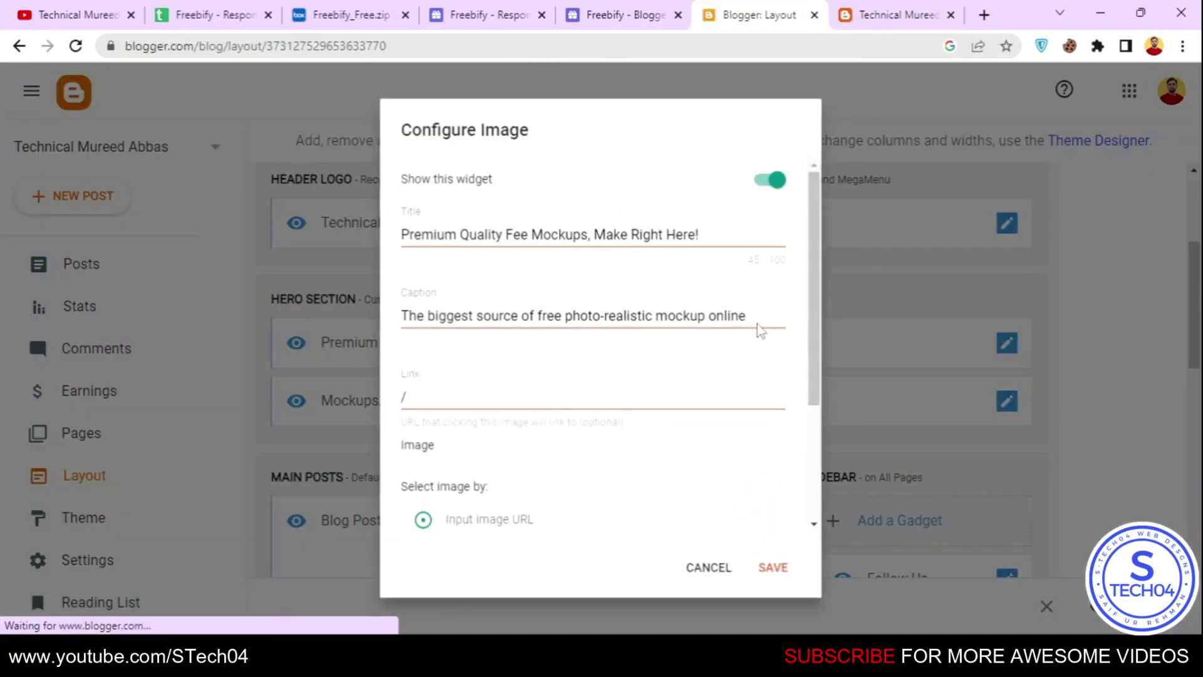
left_click(858, 7)
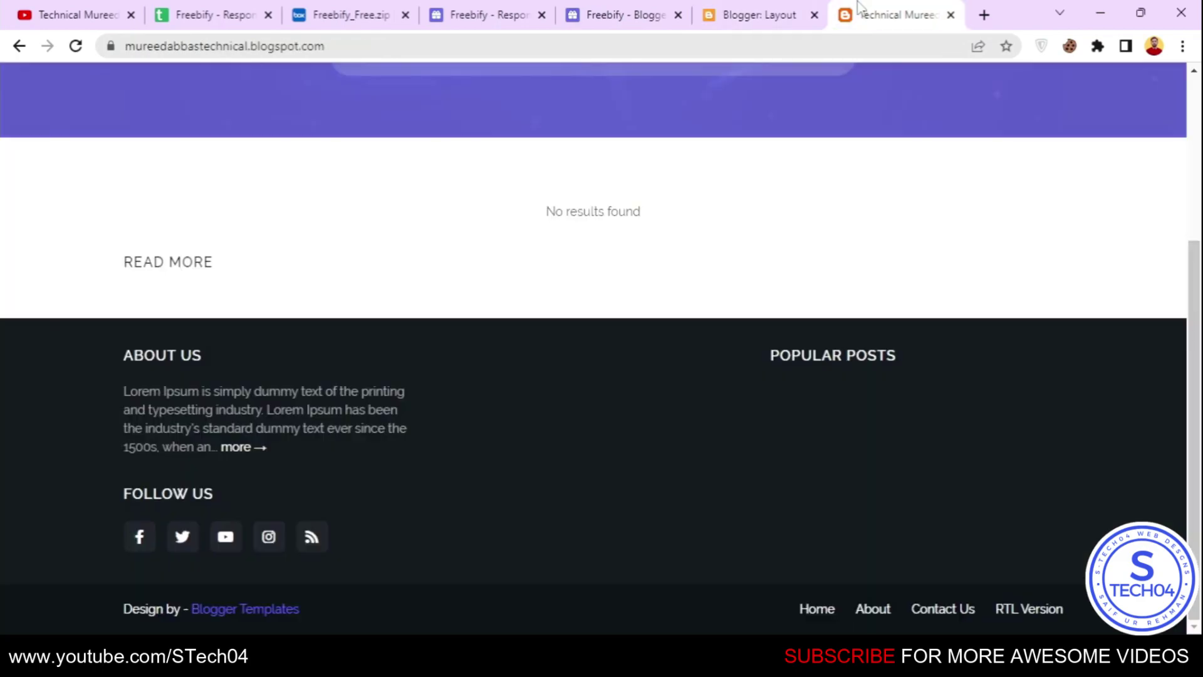
scroll(519, 379, "up", 4)
left_click_drag(558, 177, 886, 188)
left_click_drag(447, 239, 986, 237)
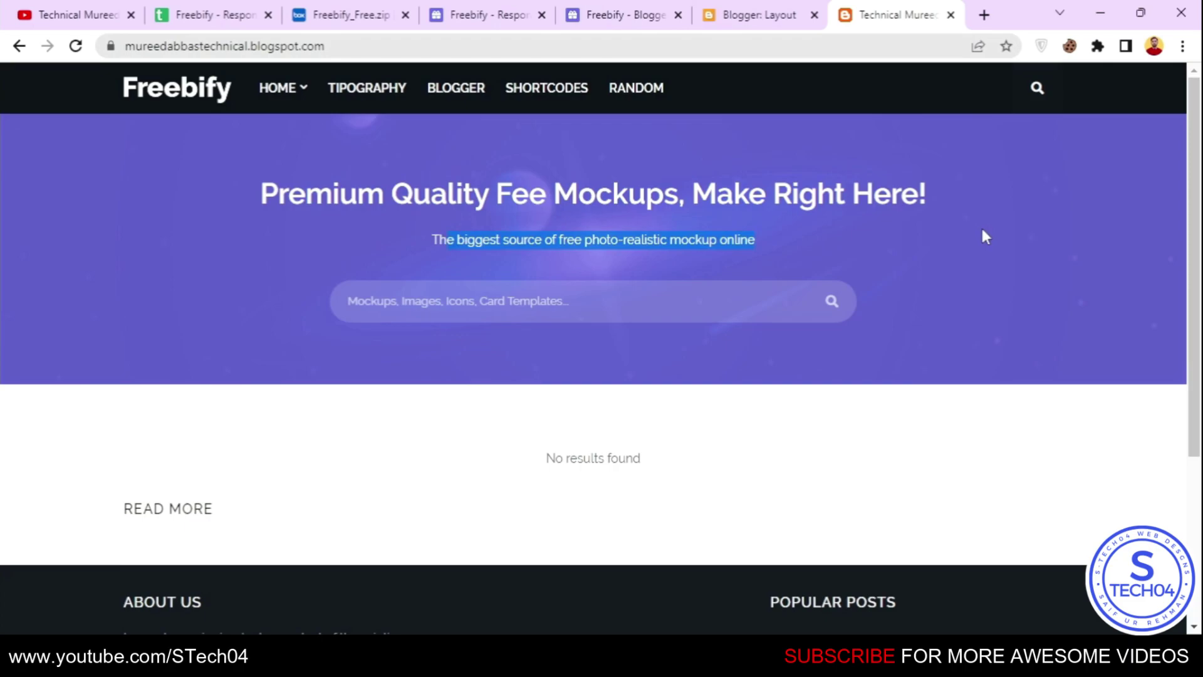
Enter "The biggest source of free photo-realistic mockup online" as the hero caption and review the gadget's image settings.
left_click(746, 14)
left_click(441, 307)
key("ctrl+a")
type("The biggest source of free photo-realistic mockup online")
scroll(745, 260, "down", 5)
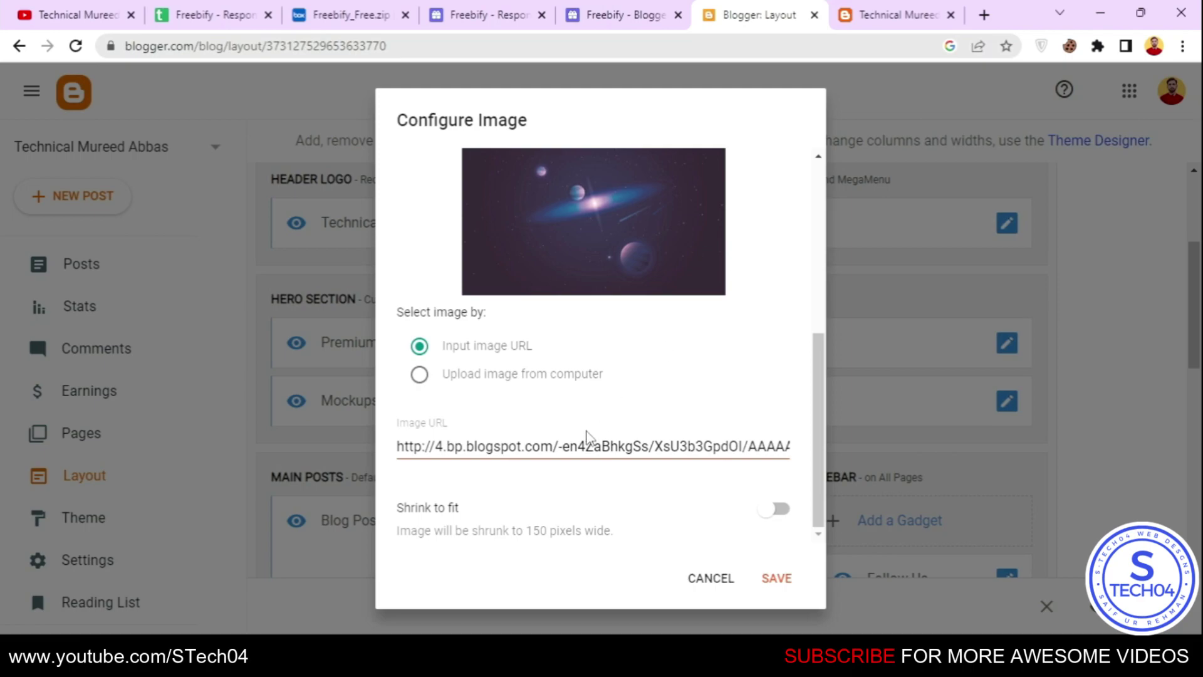
scroll(655, 213, "up", 5)
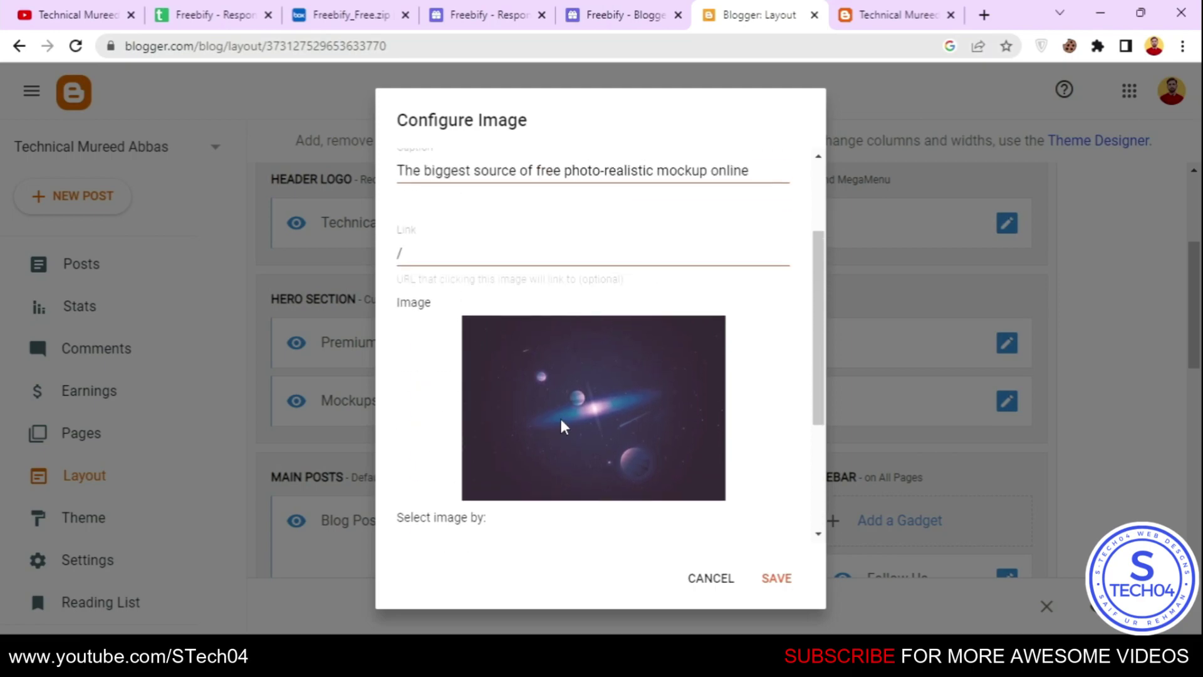
scroll(560, 418, "down", 5)
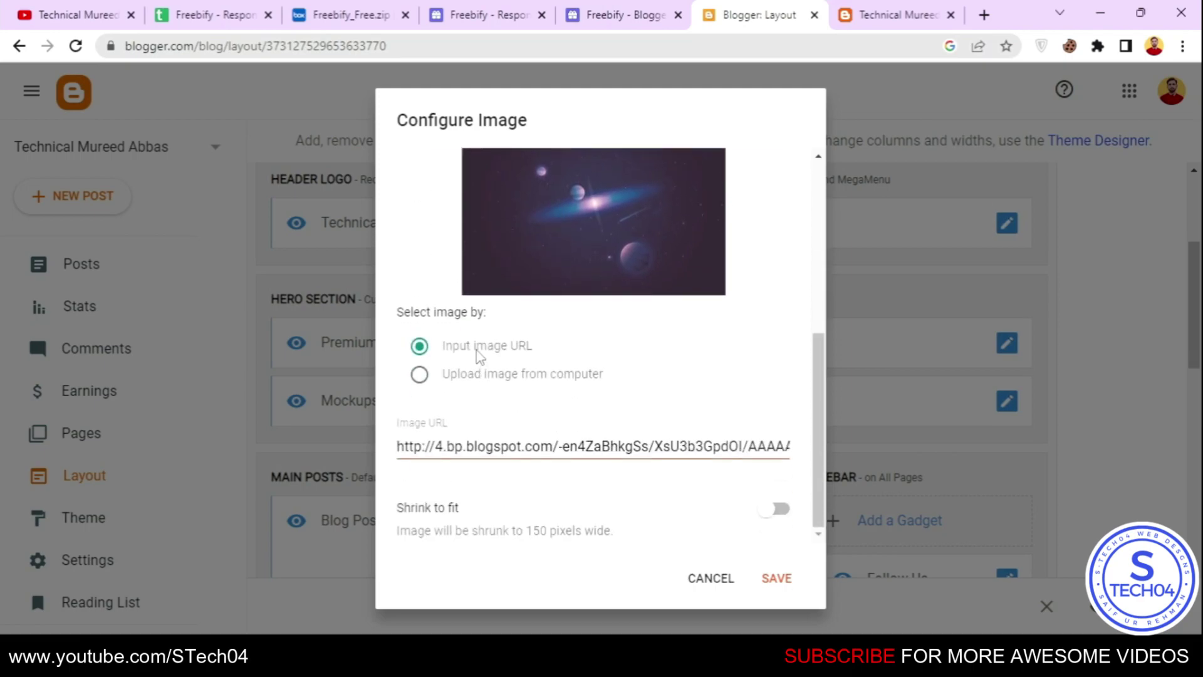
Switch the hero image source to an upload from the computer and choose HTML.jpg from the Downloads folder.
left_click(484, 382)
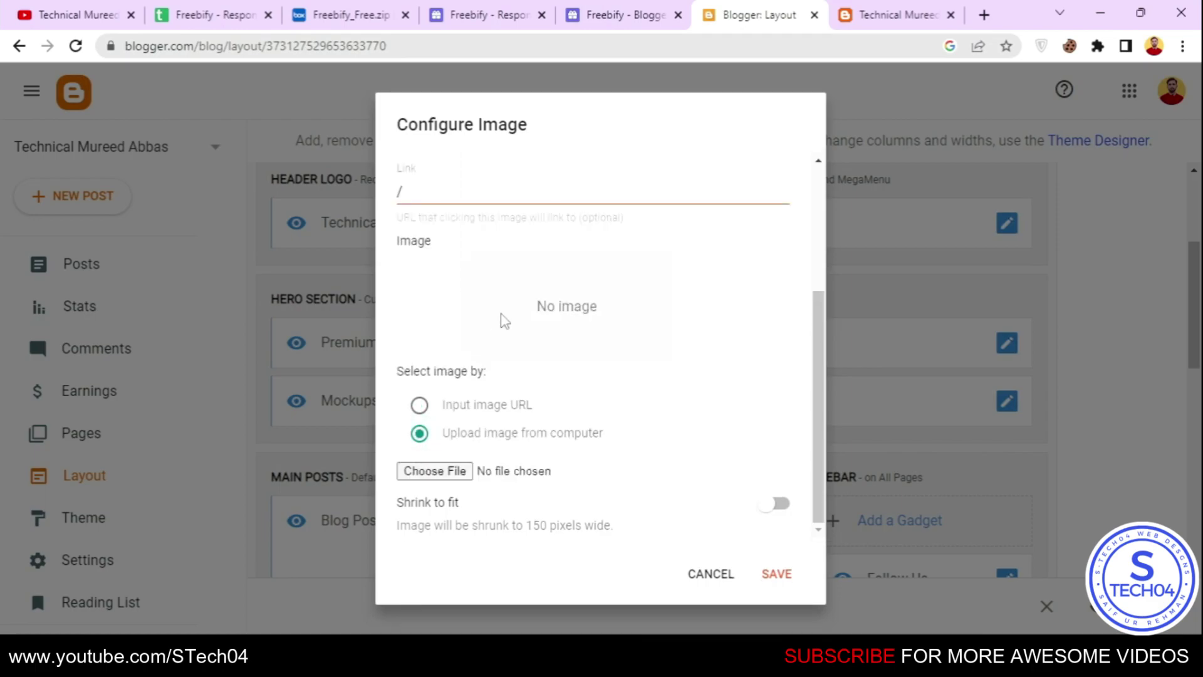
left_click(432, 471)
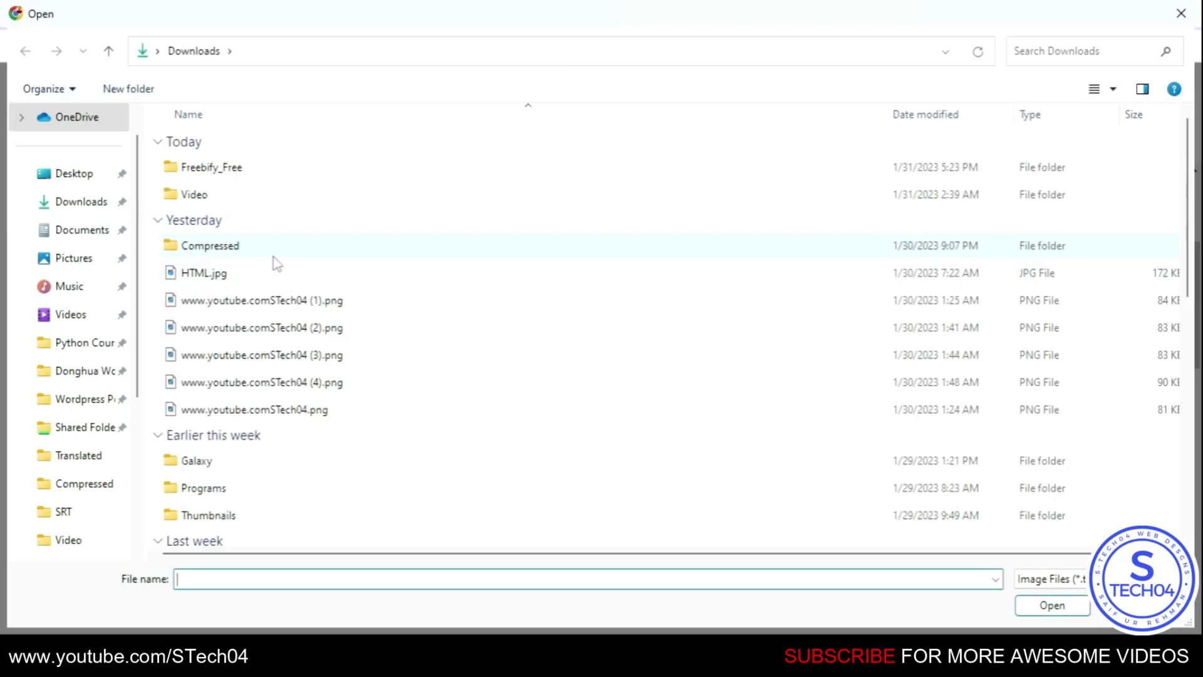
double_click(276, 273)
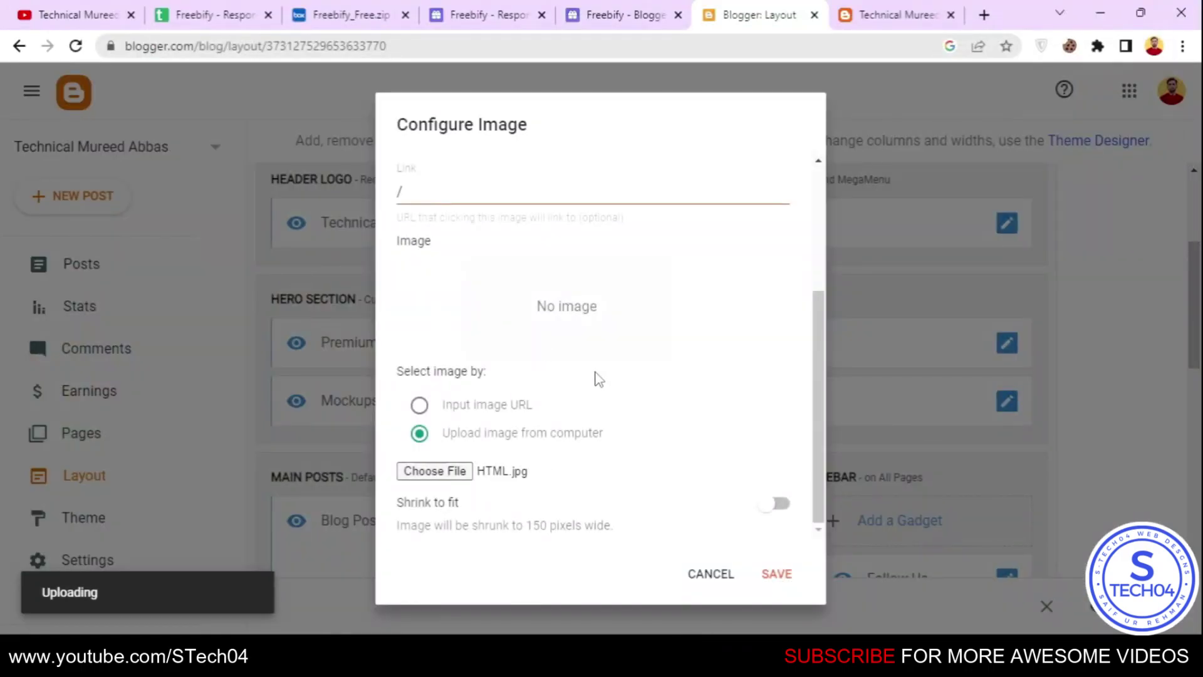